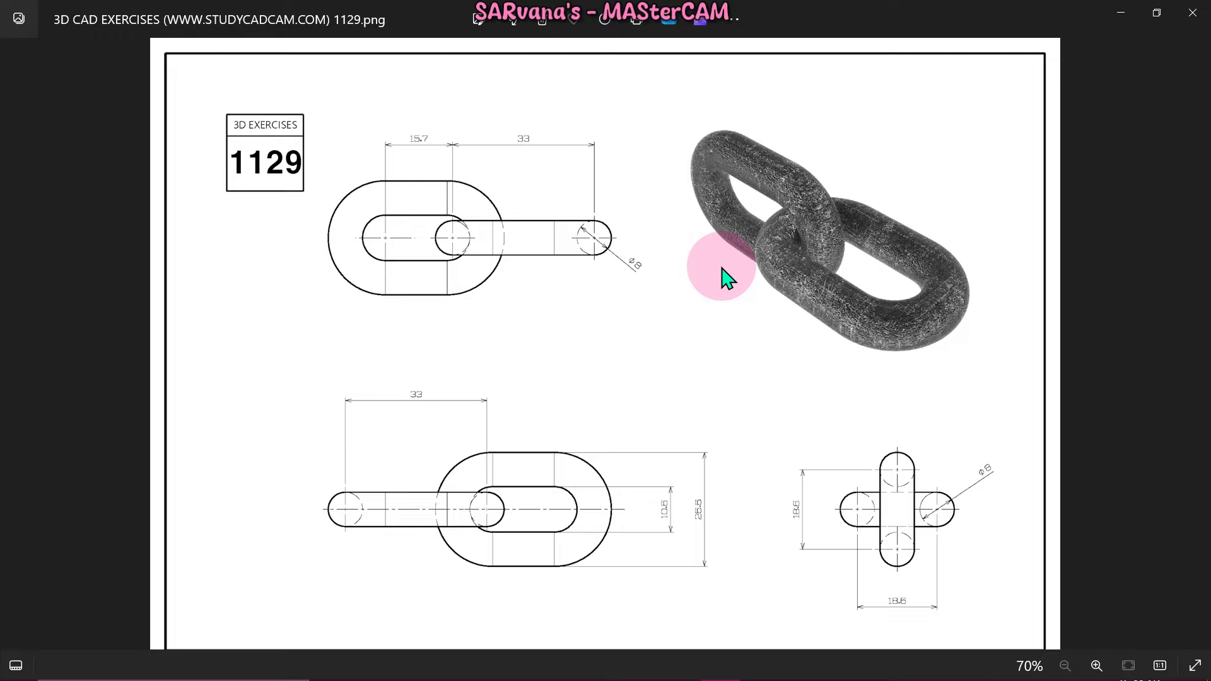
# - Check the chain link drawing, switch to Mastercam and draw a horizontal midpoint line about 44 mm long centred on the origin
pyautogui.scroll(4, 573, 599)
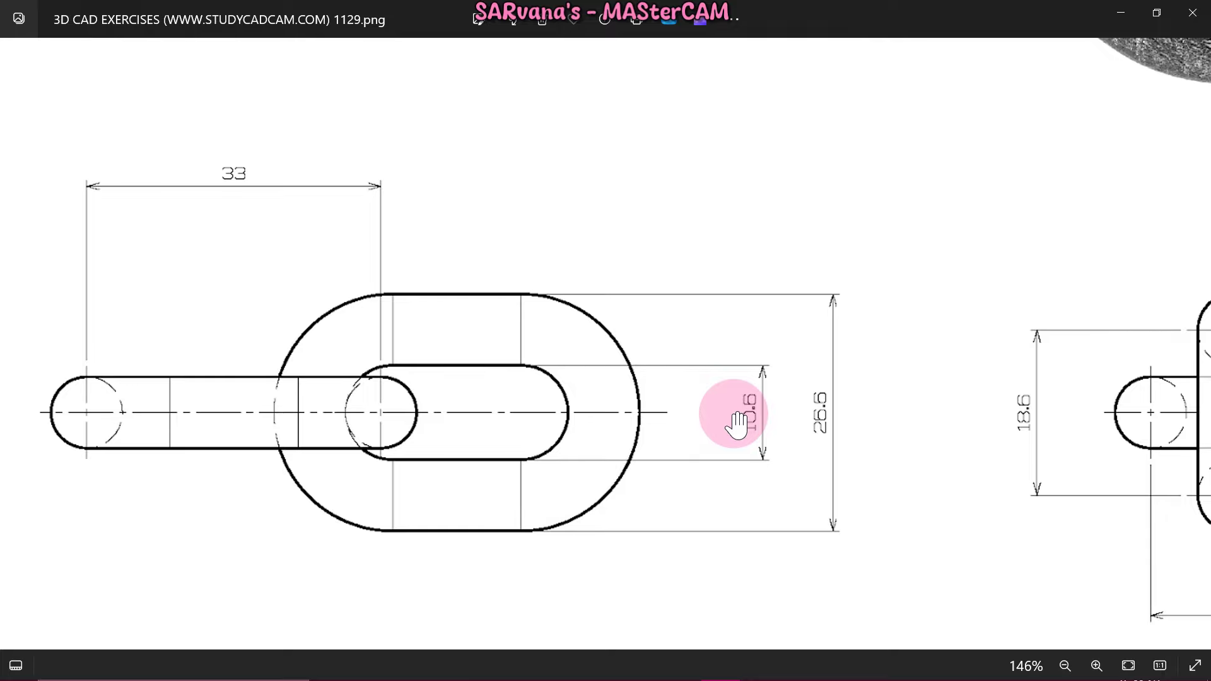
pyautogui.scroll(-4, 737, 422)
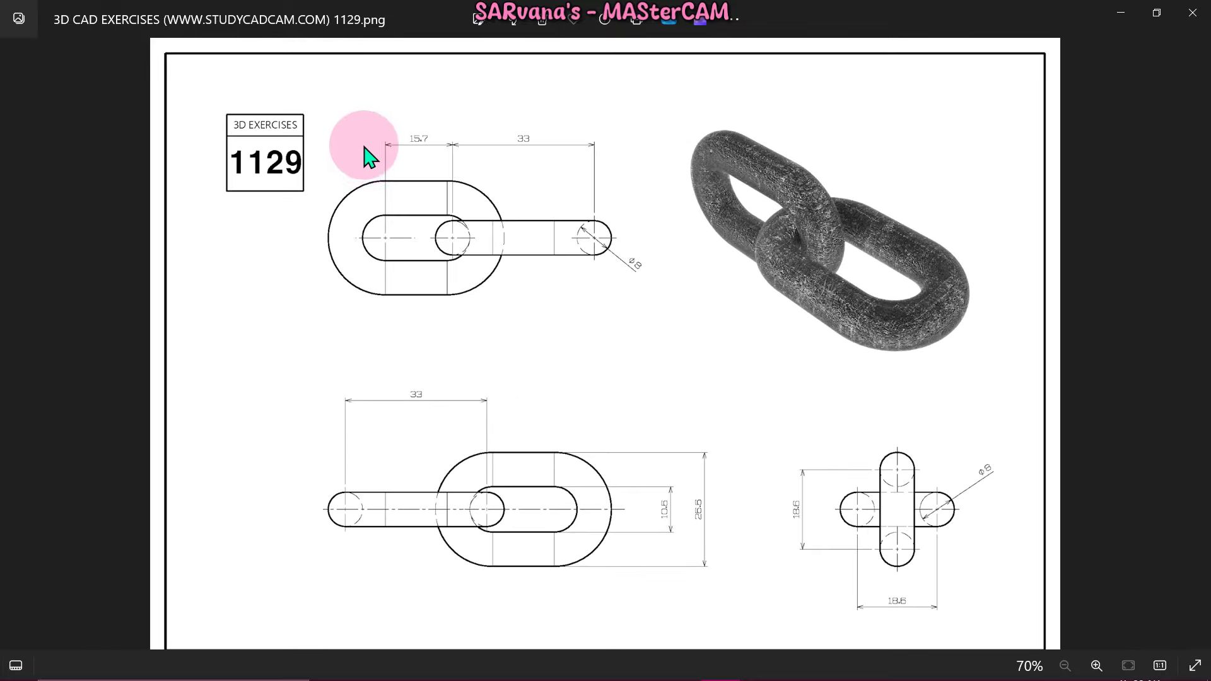
pyautogui.scroll(2, 369, 156)
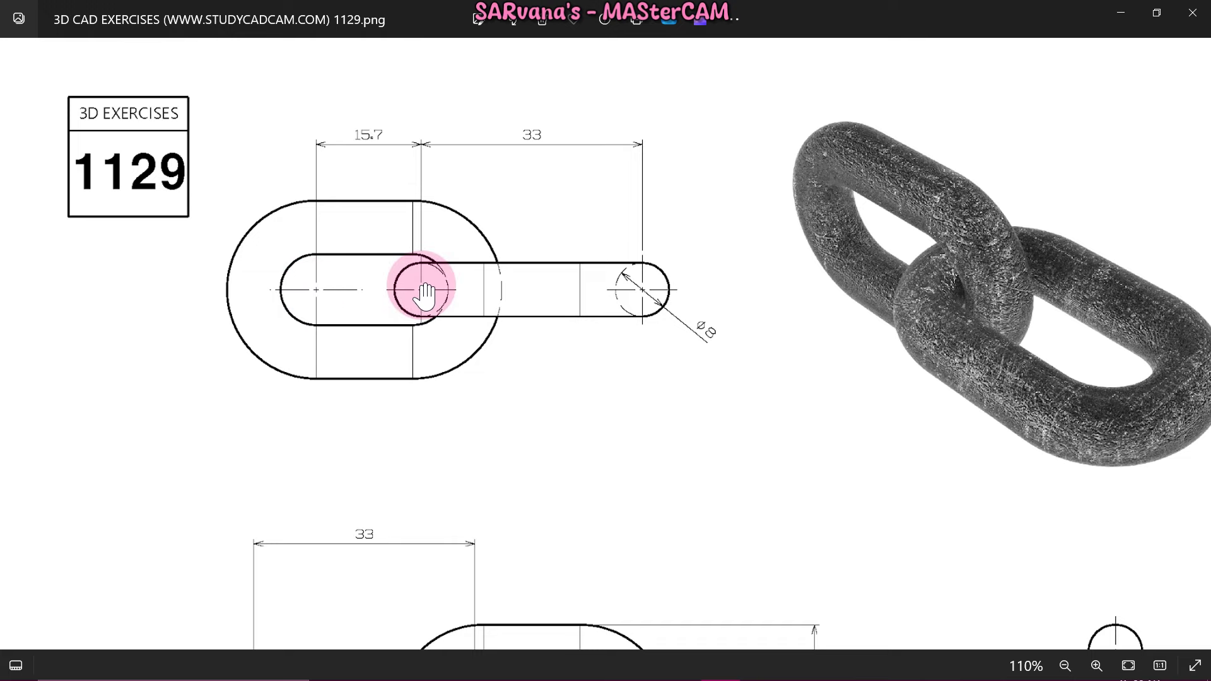
pyautogui.scroll(-1, 424, 293)
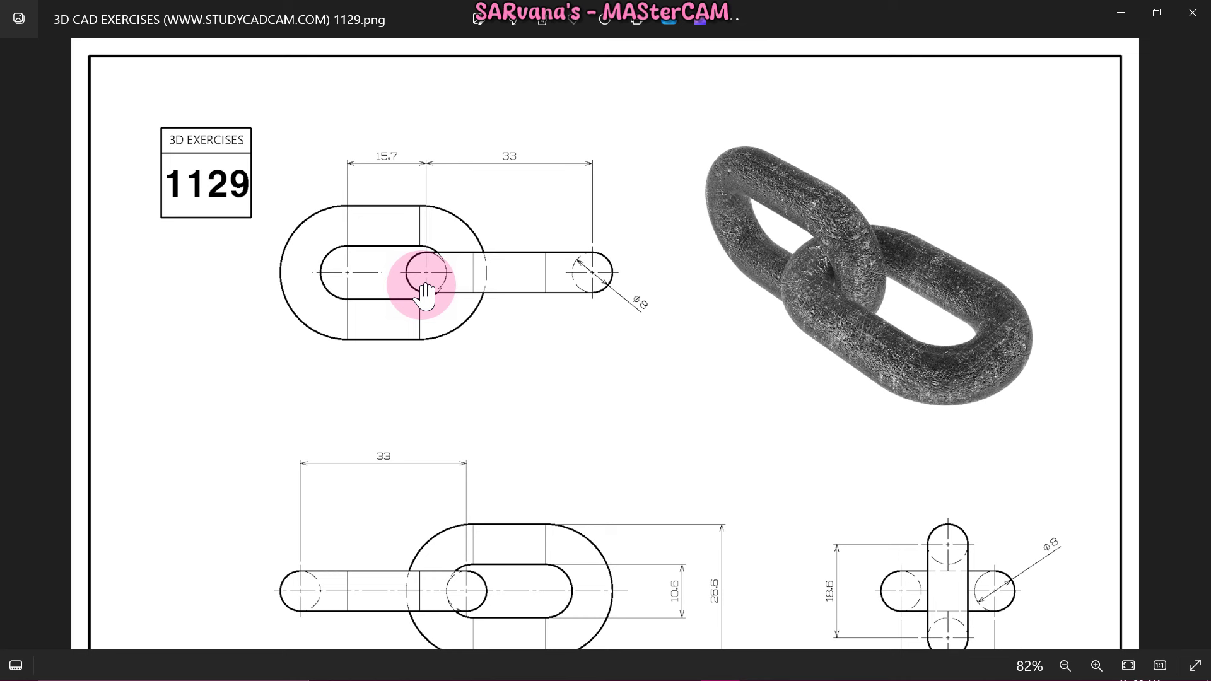
pyautogui.click(1120, 13)
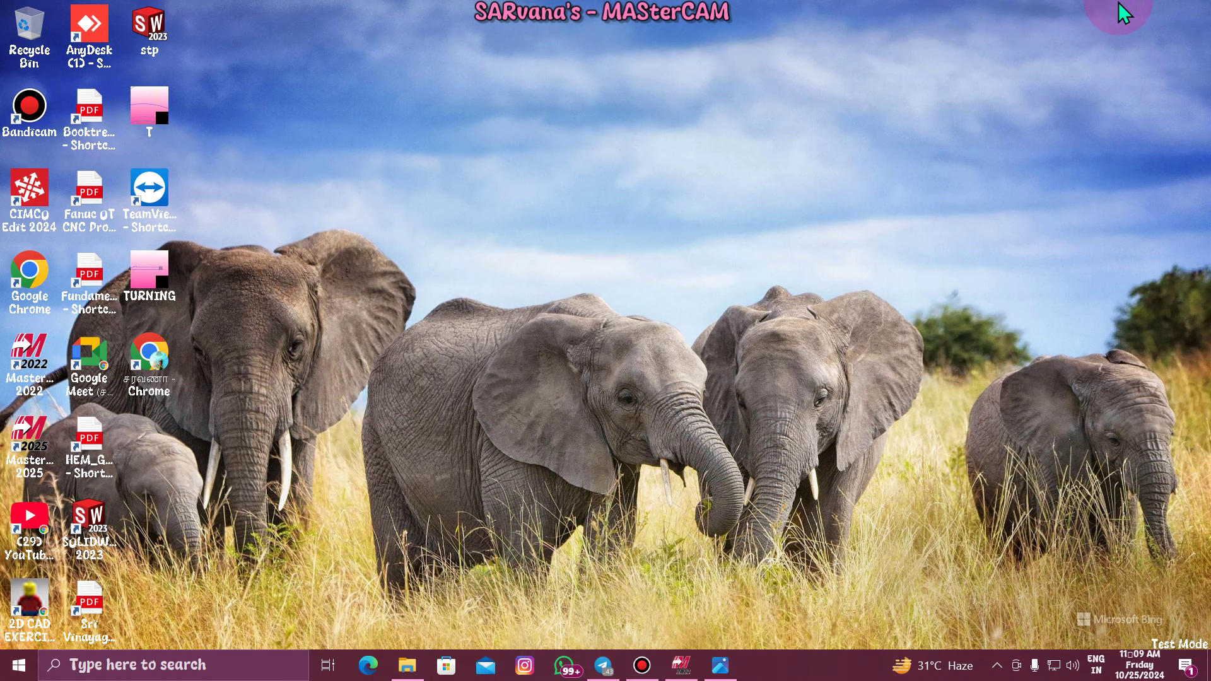
pyautogui.click(680, 665)
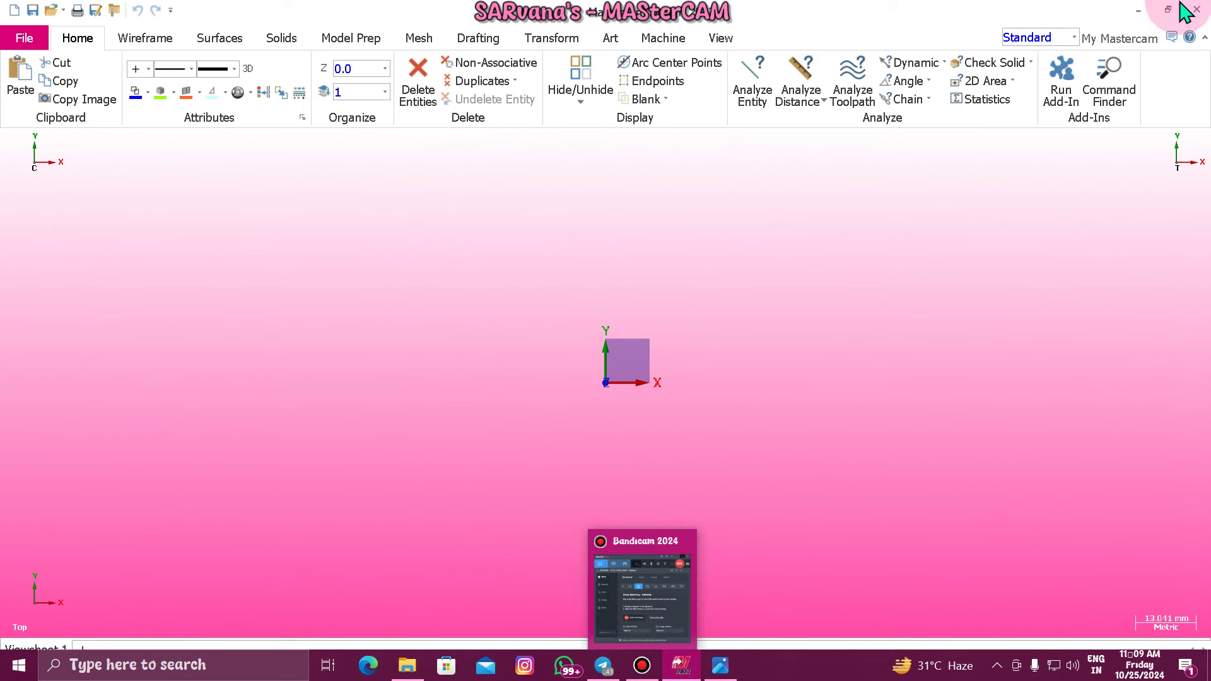
pyautogui.click(165, 41)
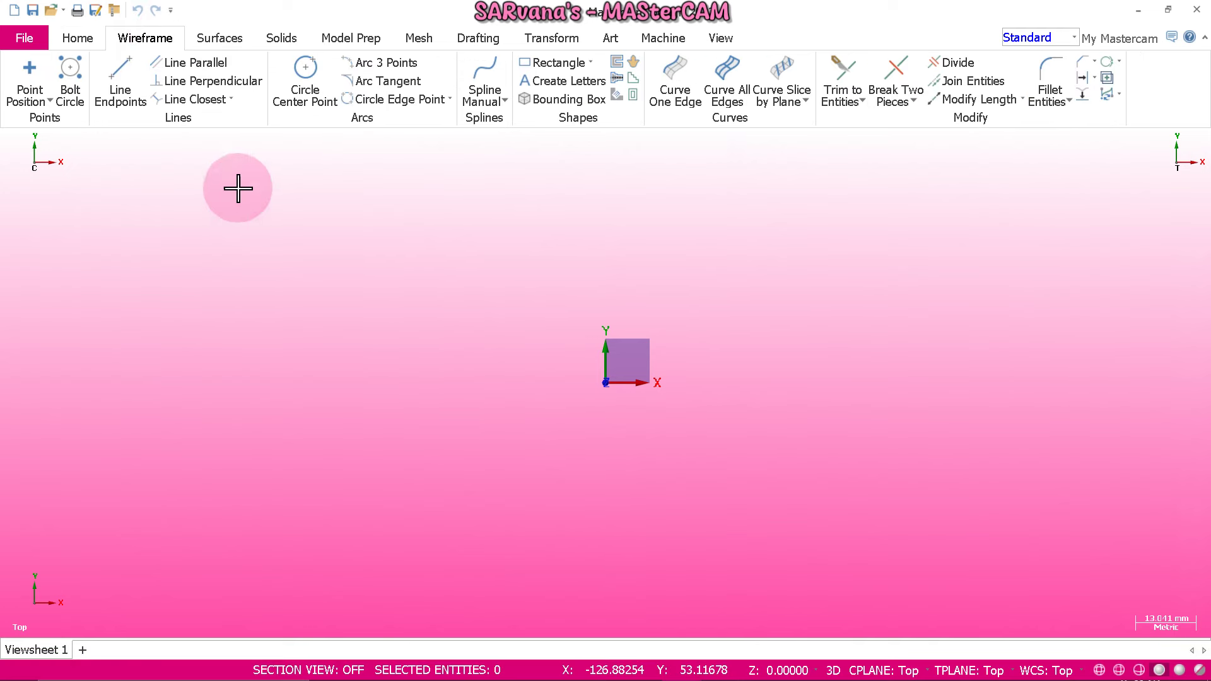
pyautogui.click(120, 97)
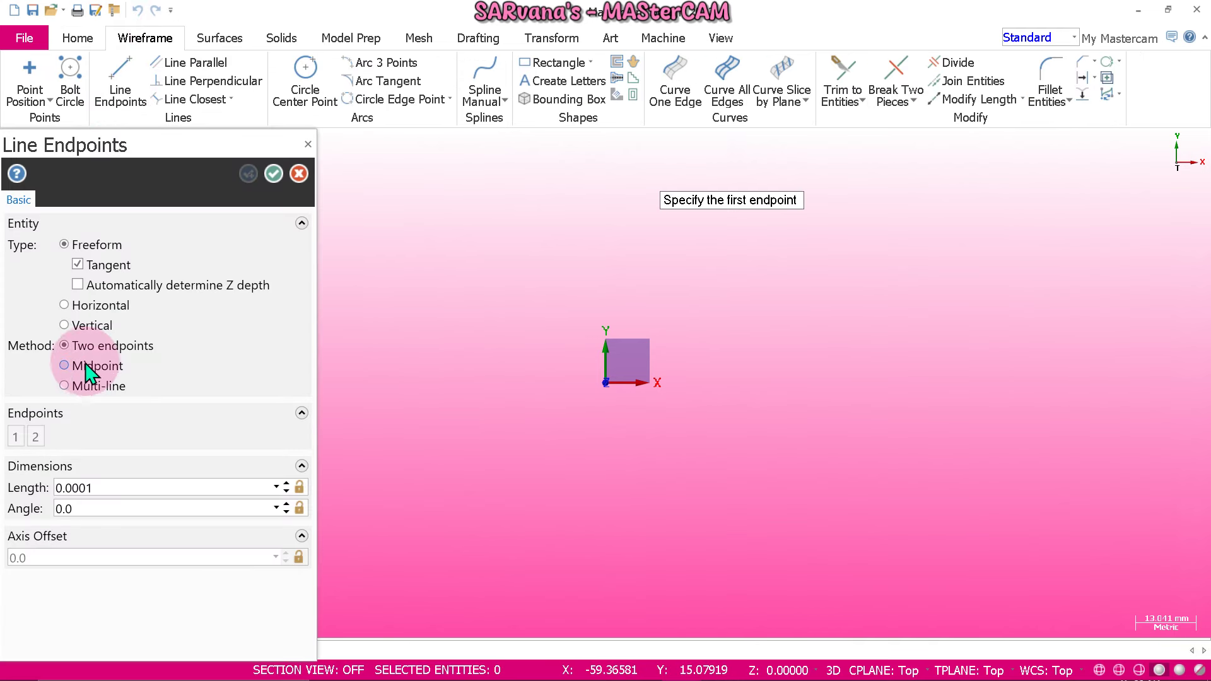
pyautogui.click(606, 383)
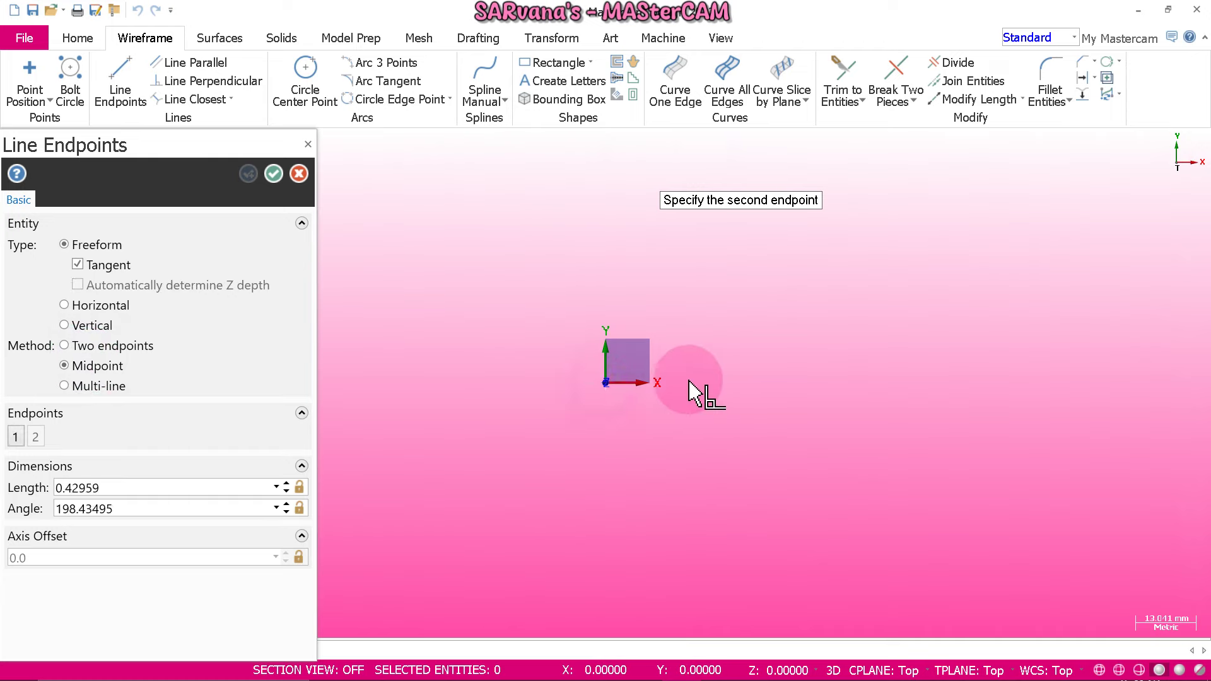
pyautogui.click(708, 382)
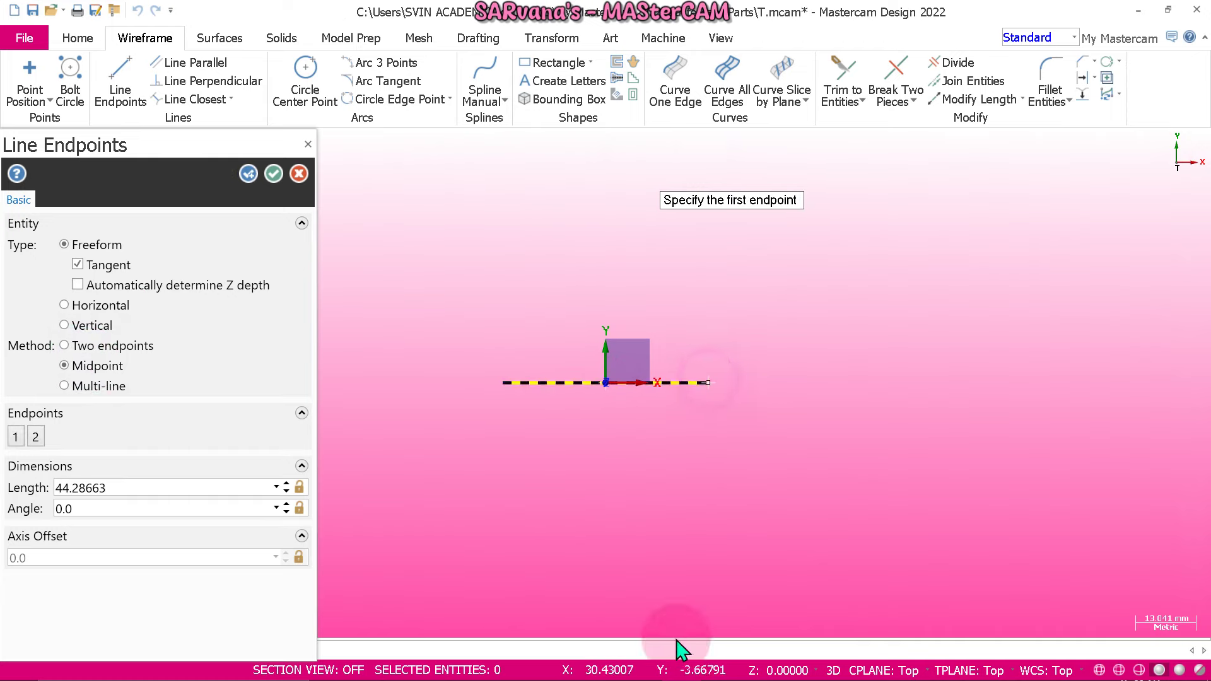
# - Set the centre line's length to 15.7 mm as given in the exercise drawing, and accept it
pyautogui.doubleClick(119, 487)
pyautogui.click(716, 660)
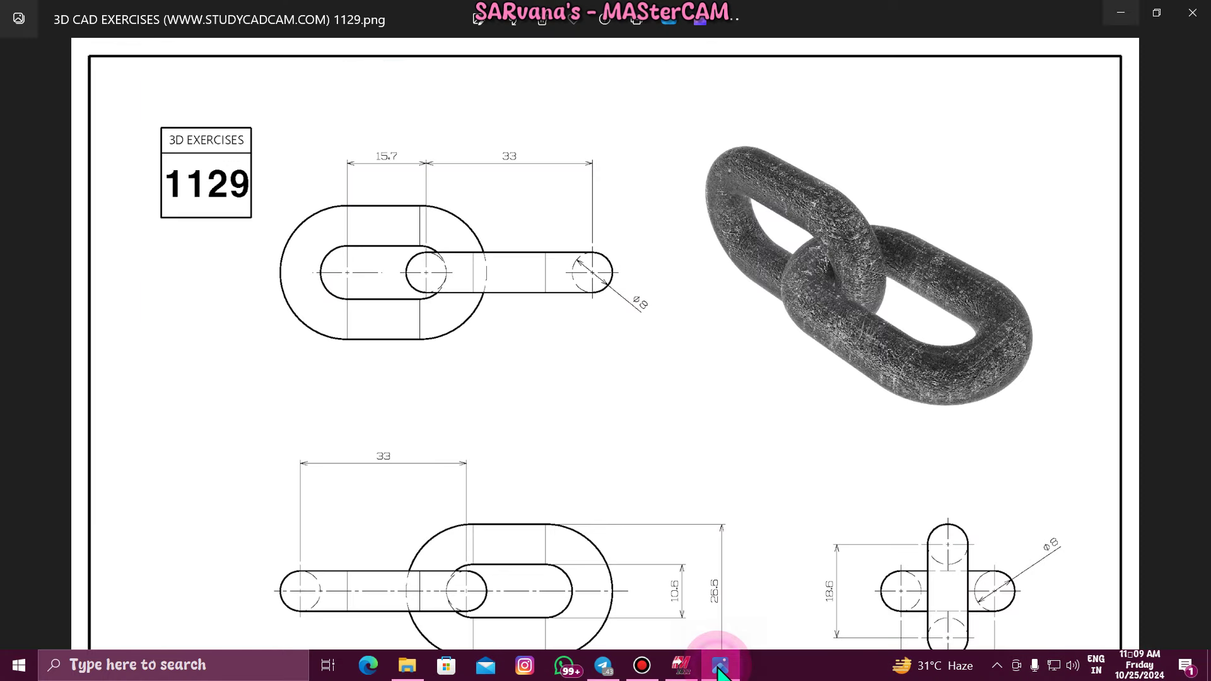
pyautogui.click(1120, 13)
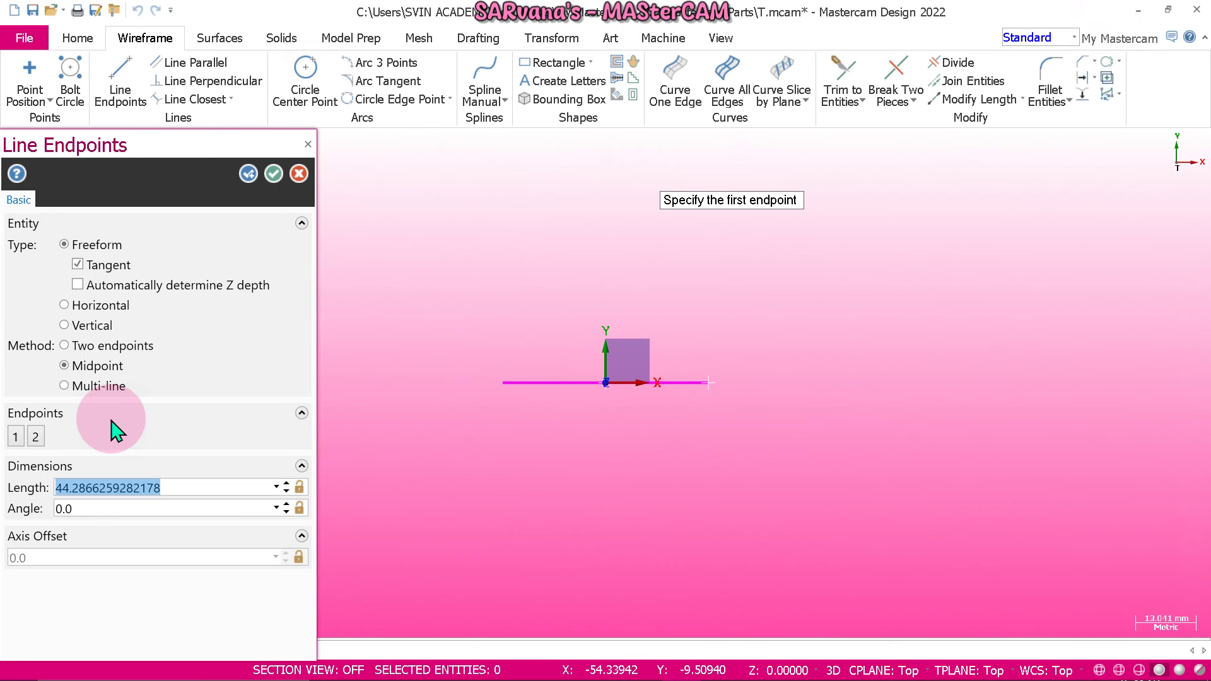
pyautogui.write('15.7')
pyautogui.press('Return')
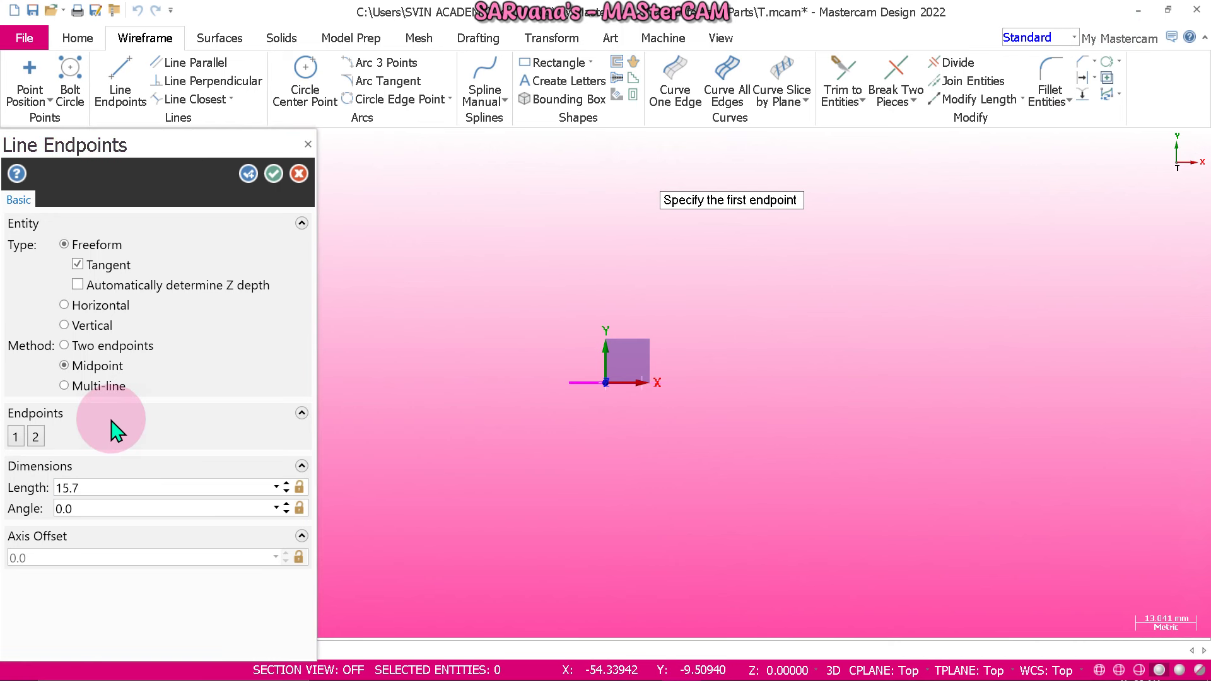
pyautogui.click(273, 174)
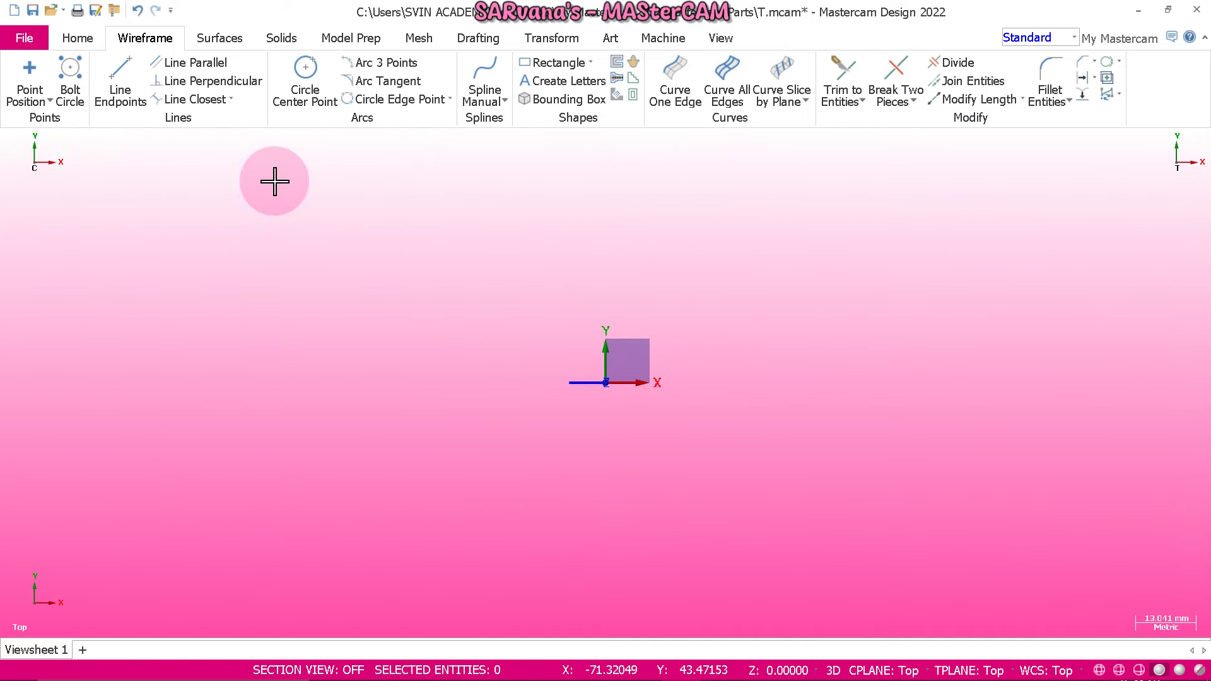
pyautogui.rightClick(307, 271)
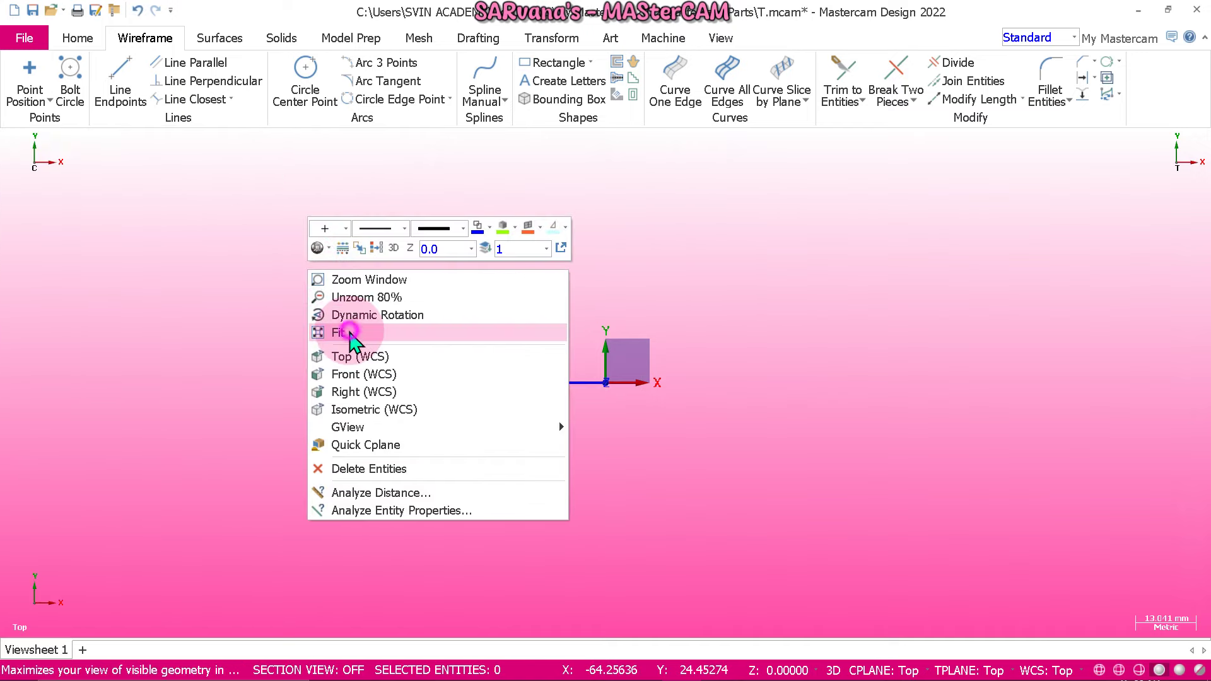
pyautogui.click(351, 329)
pyautogui.scroll(-3, 640, 300)
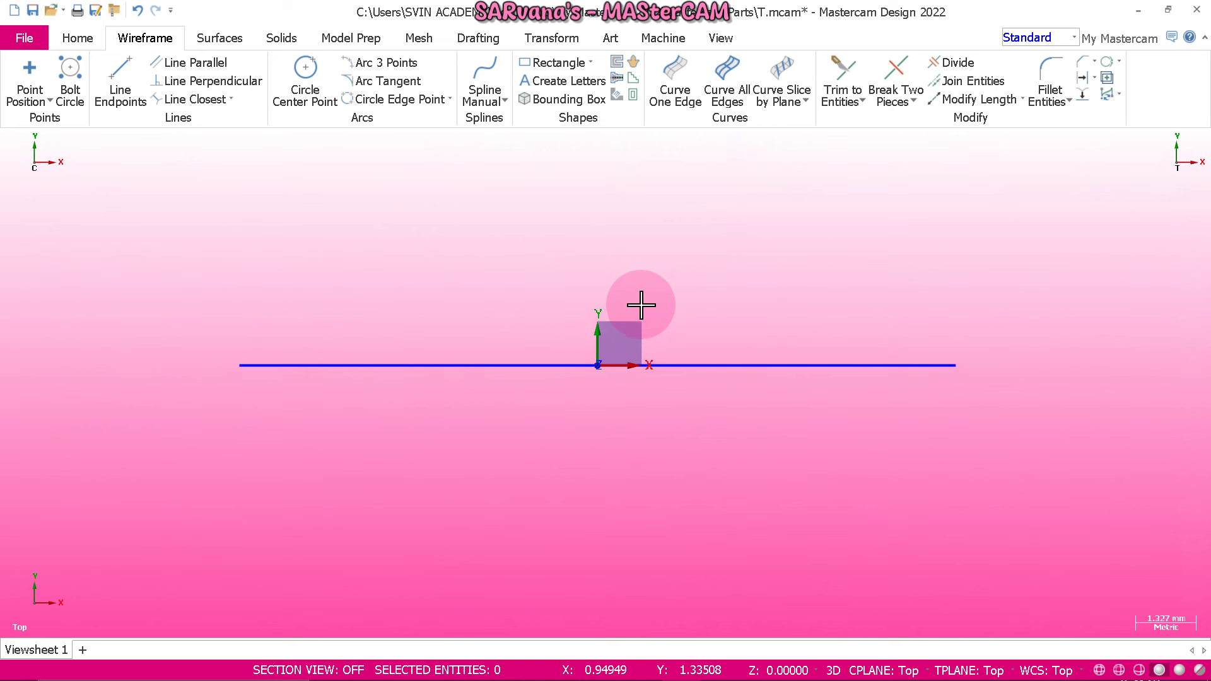
# - Switch to the exercise drawing and examine the bar diameter and the link's inner and outer width dimensions
pyautogui.click(719, 665)
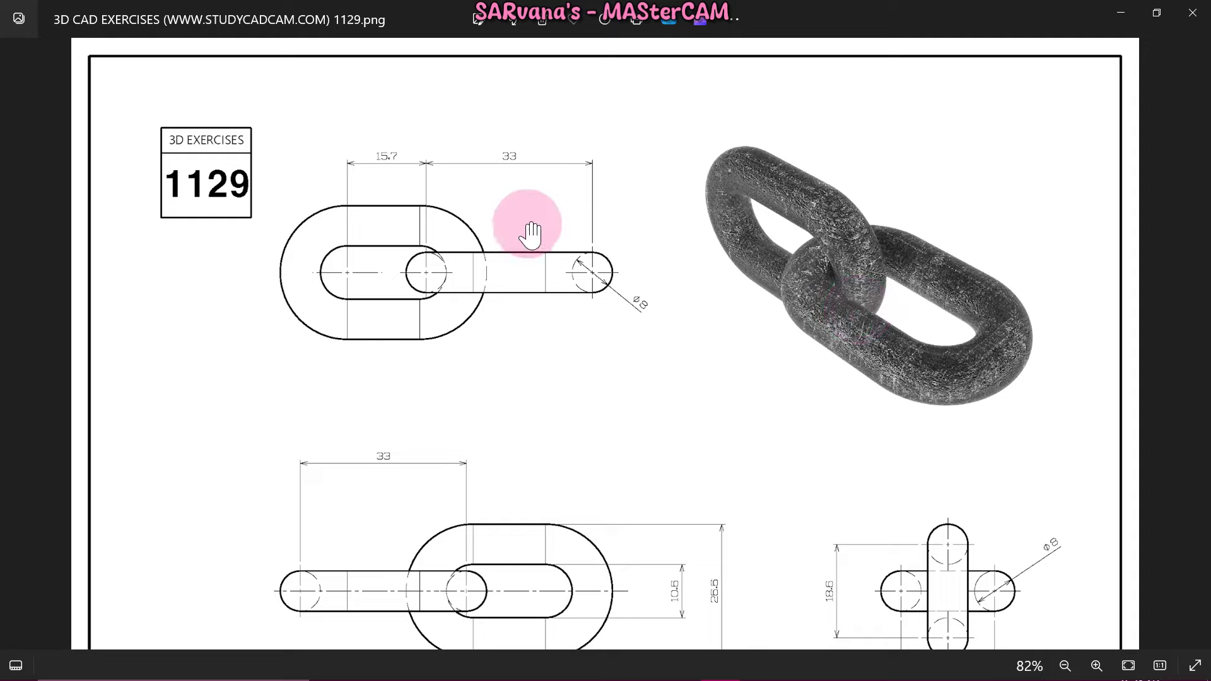
pyautogui.scroll(5, 656, 324)
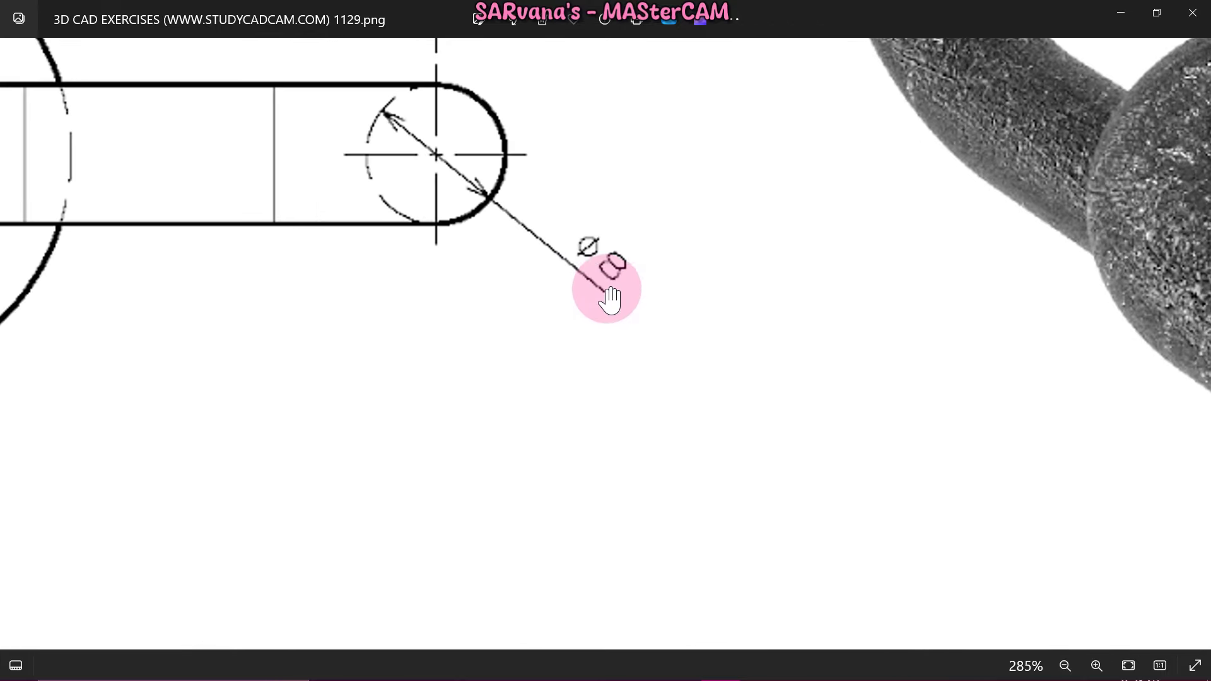
pyautogui.scroll(-5, 609, 303)
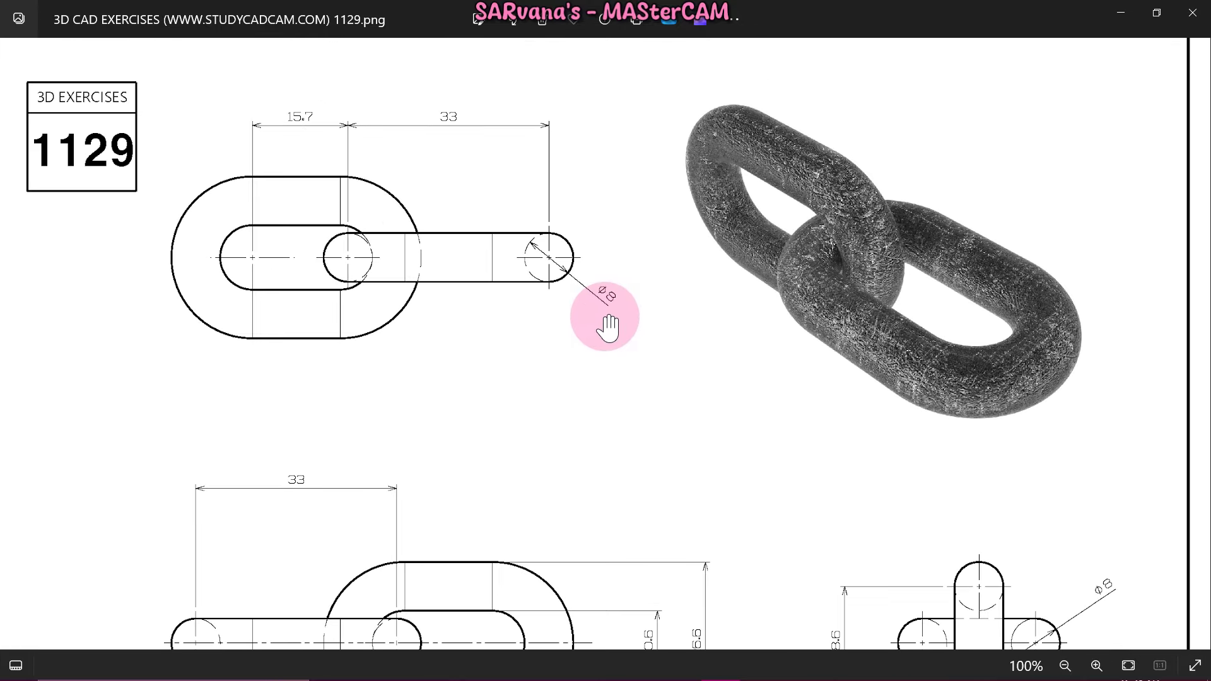
pyautogui.scroll(-3, 607, 325)
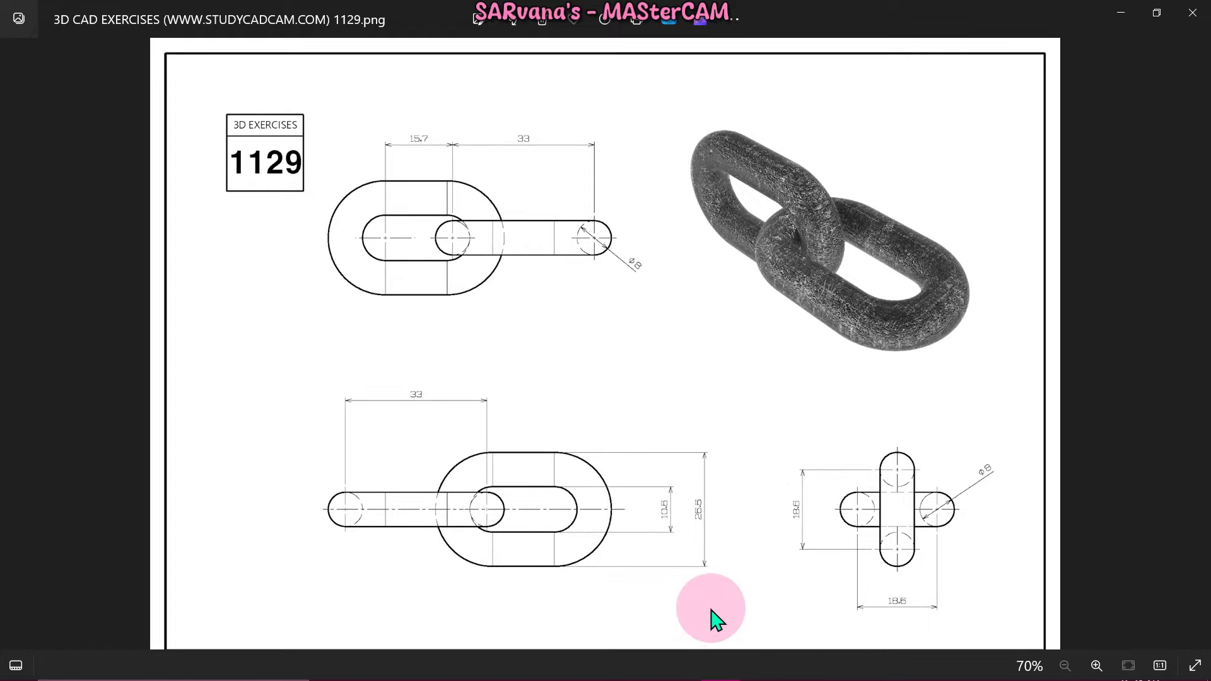
pyautogui.scroll(5, 713, 617)
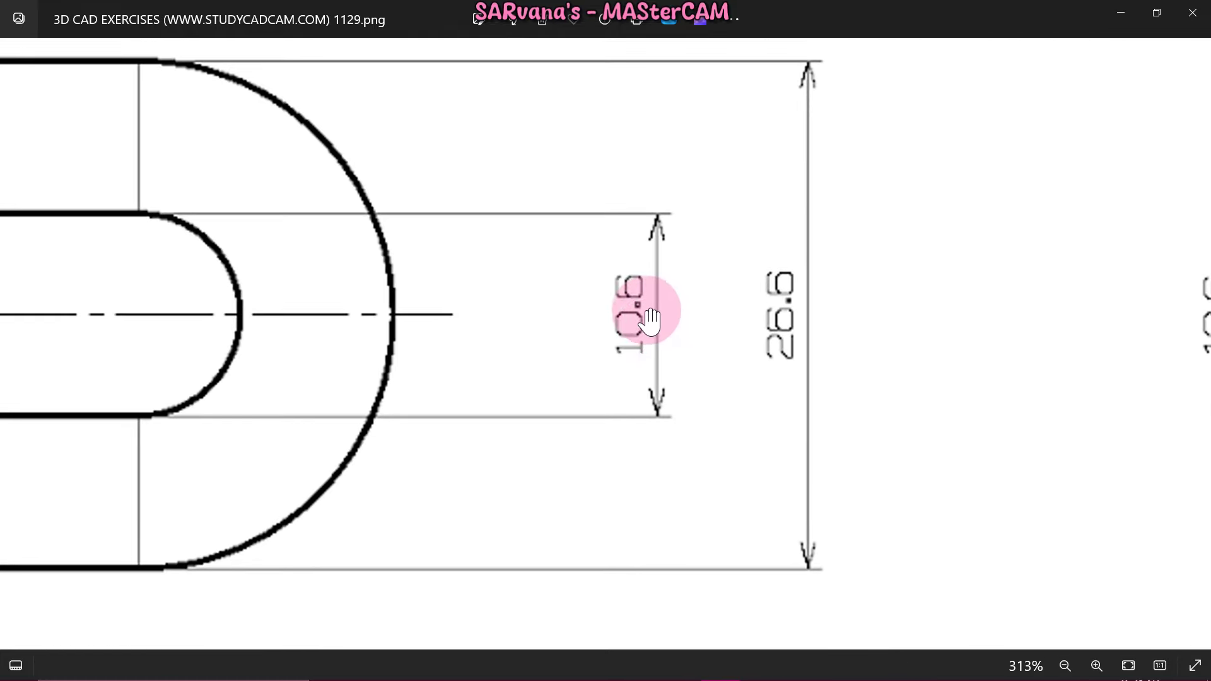
pyautogui.scroll(-4, 680, 404)
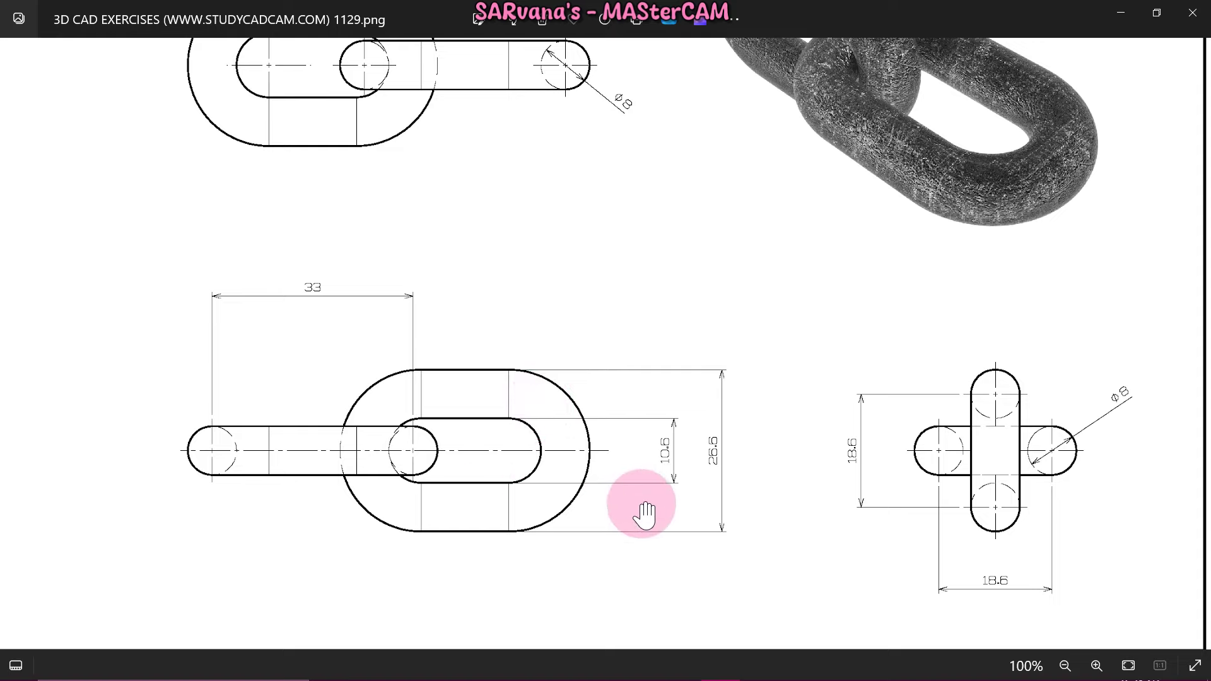
pyautogui.scroll(3, 643, 514)
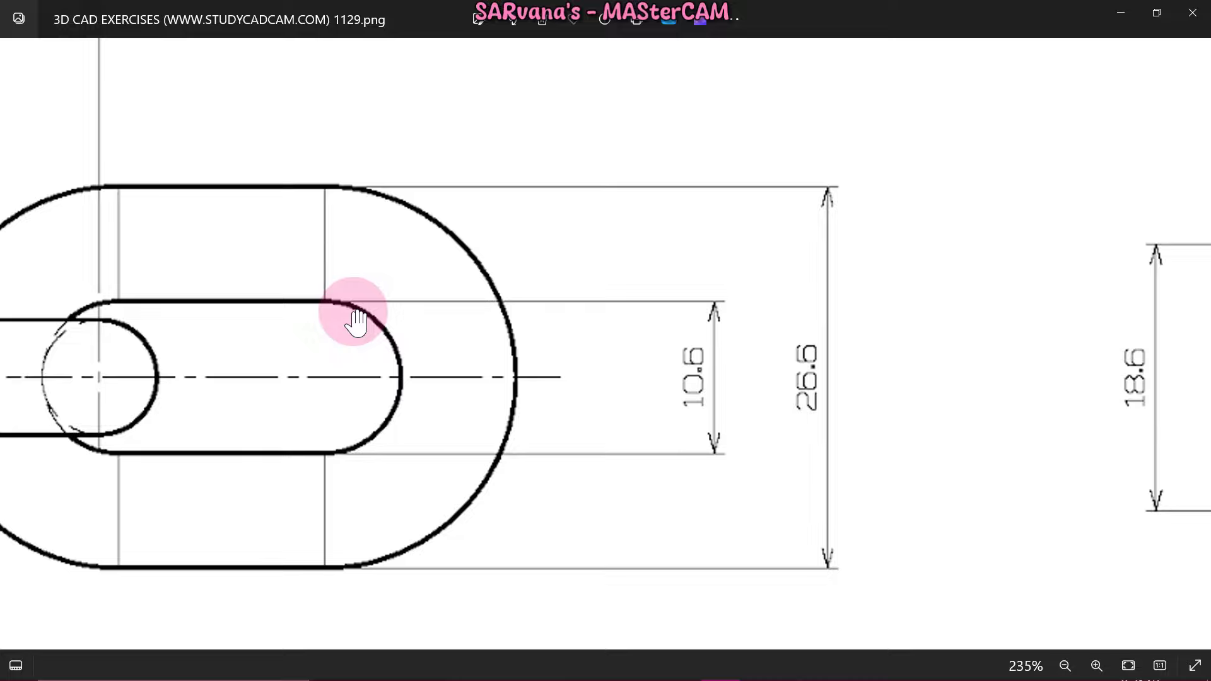
pyautogui.scroll(-5, 355, 321)
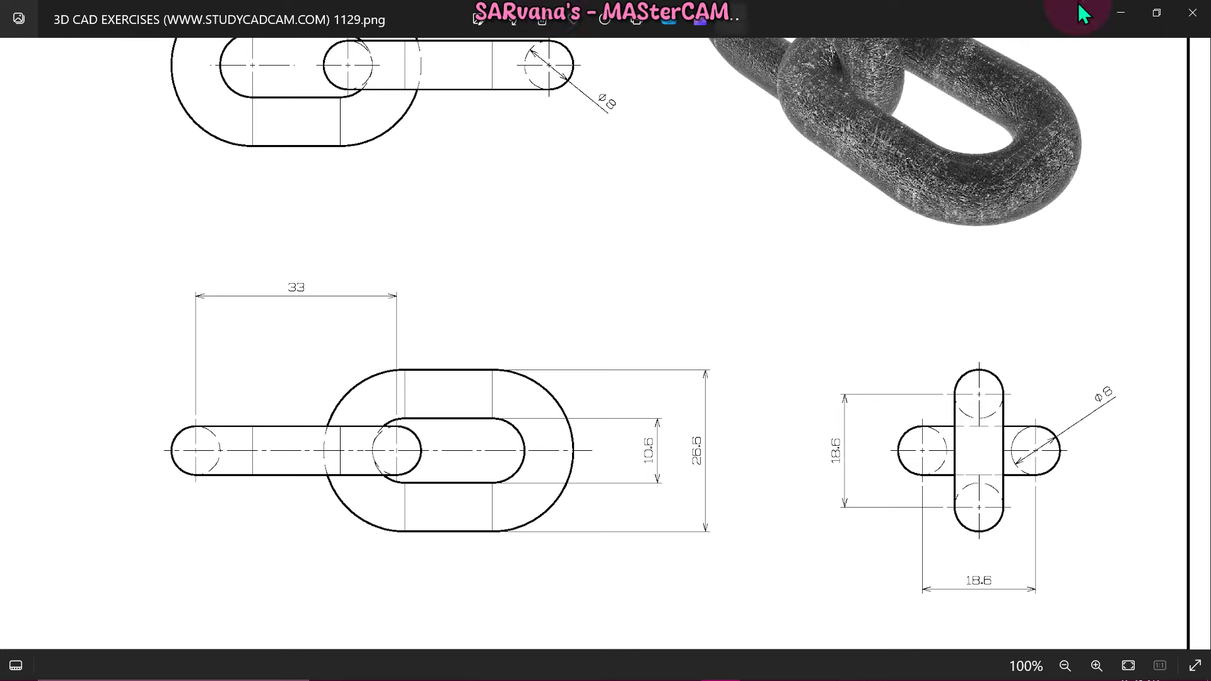
pyautogui.click(1120, 12)
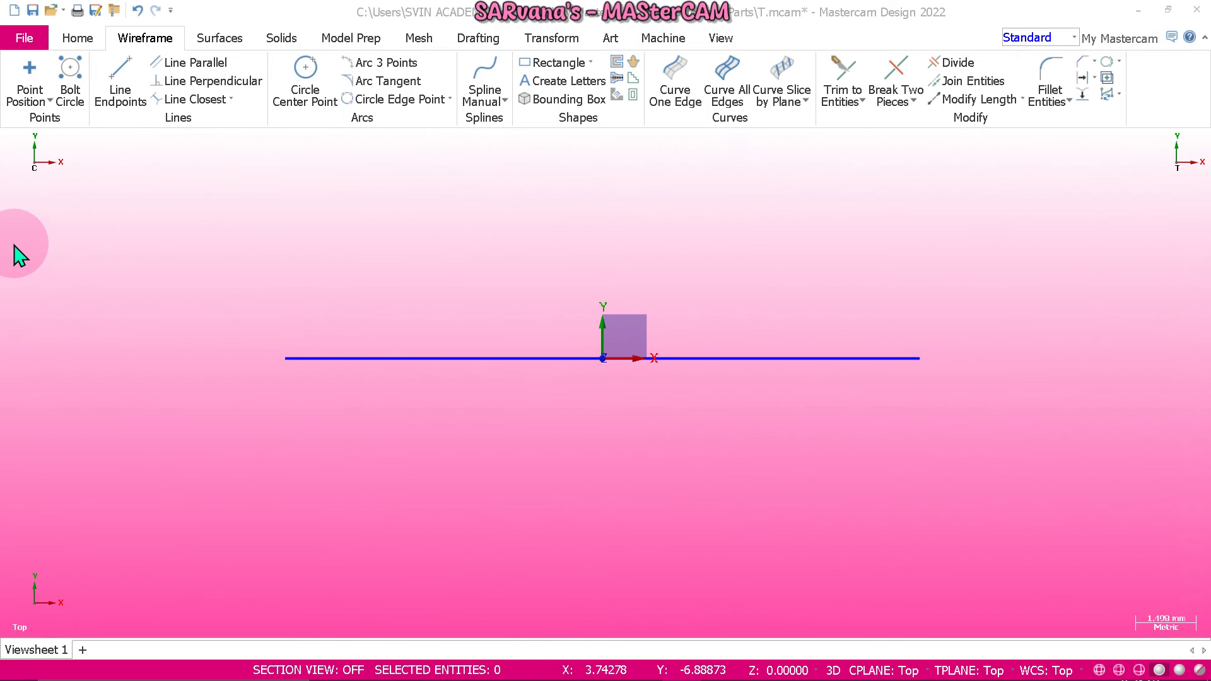
# - Offset the centre line by 10.6/2 mm with the Slot method to create the link's inner outline around it
pyautogui.click(1095, 78)
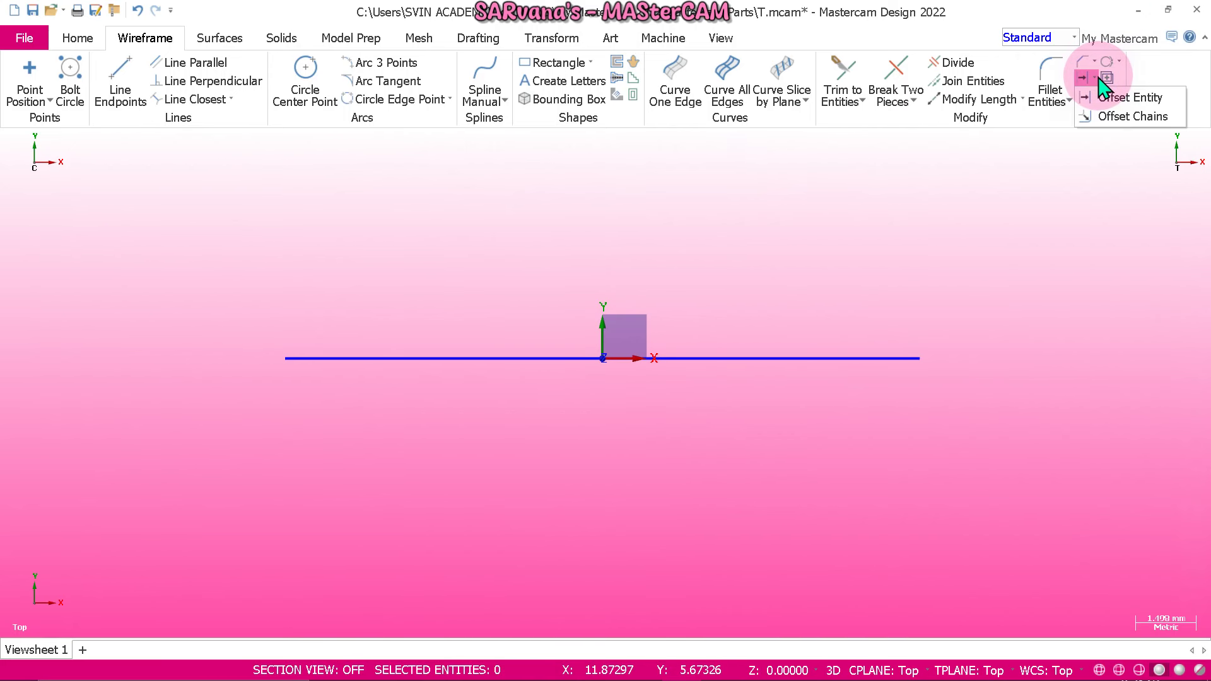
pyautogui.click(1140, 99)
pyautogui.scroll(-2, 892, 405)
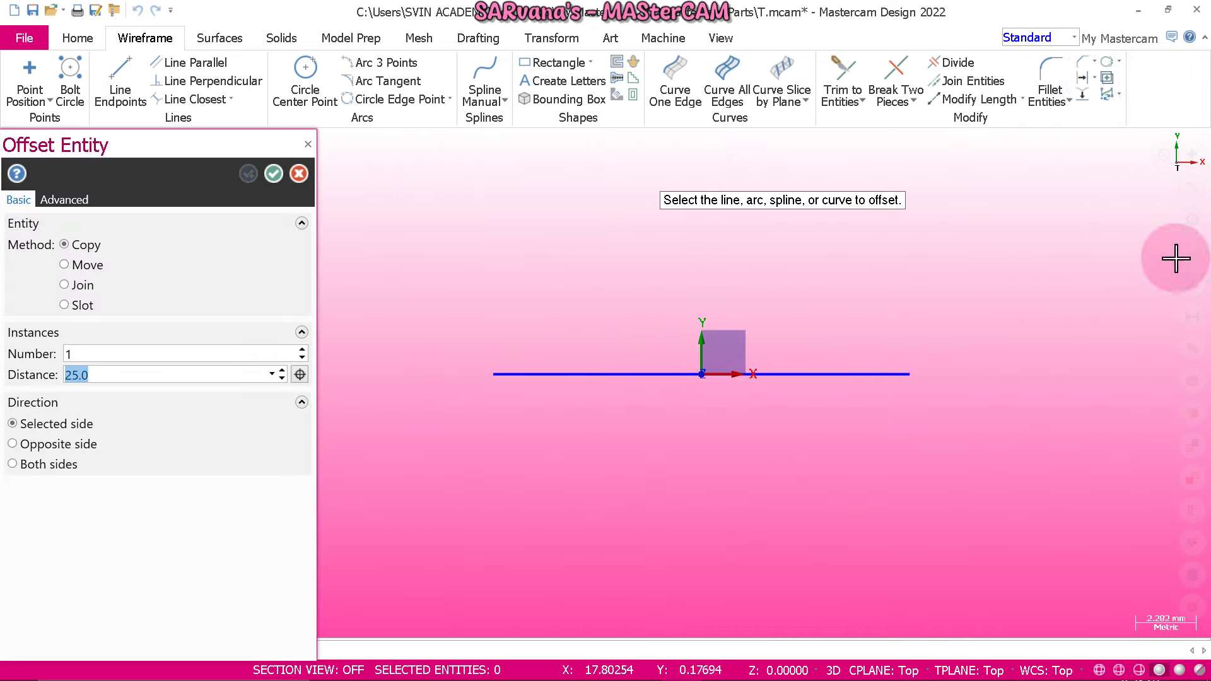
pyautogui.click(591, 370)
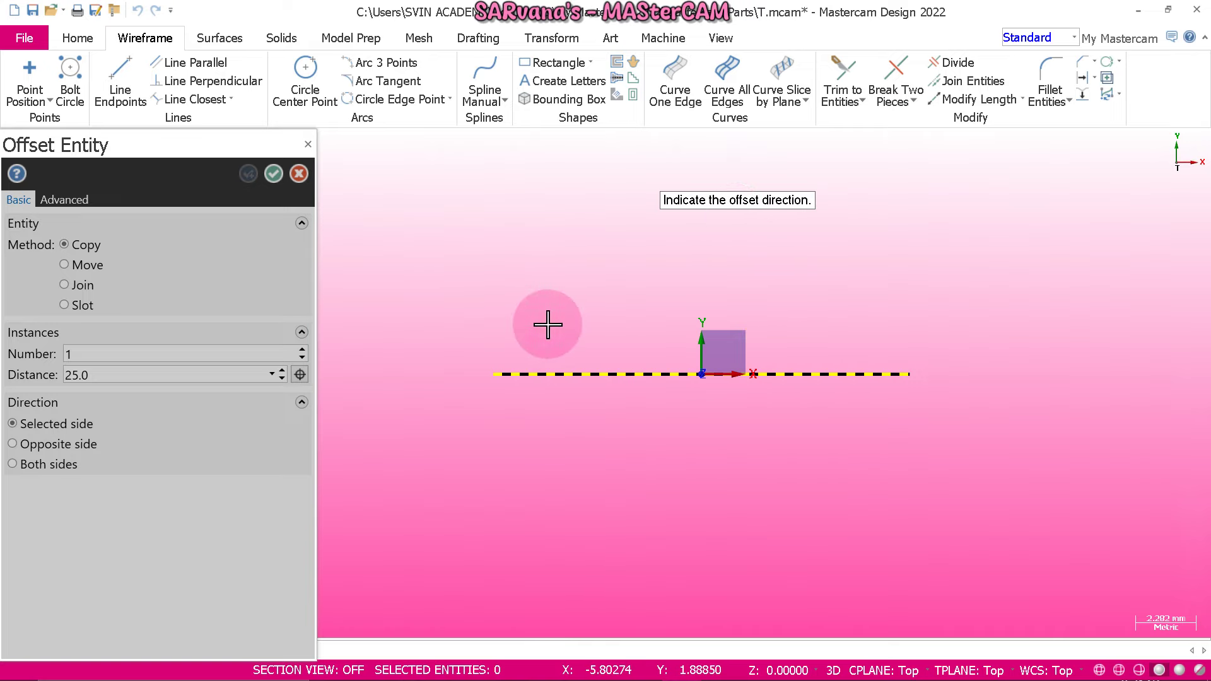
pyautogui.click(547, 324)
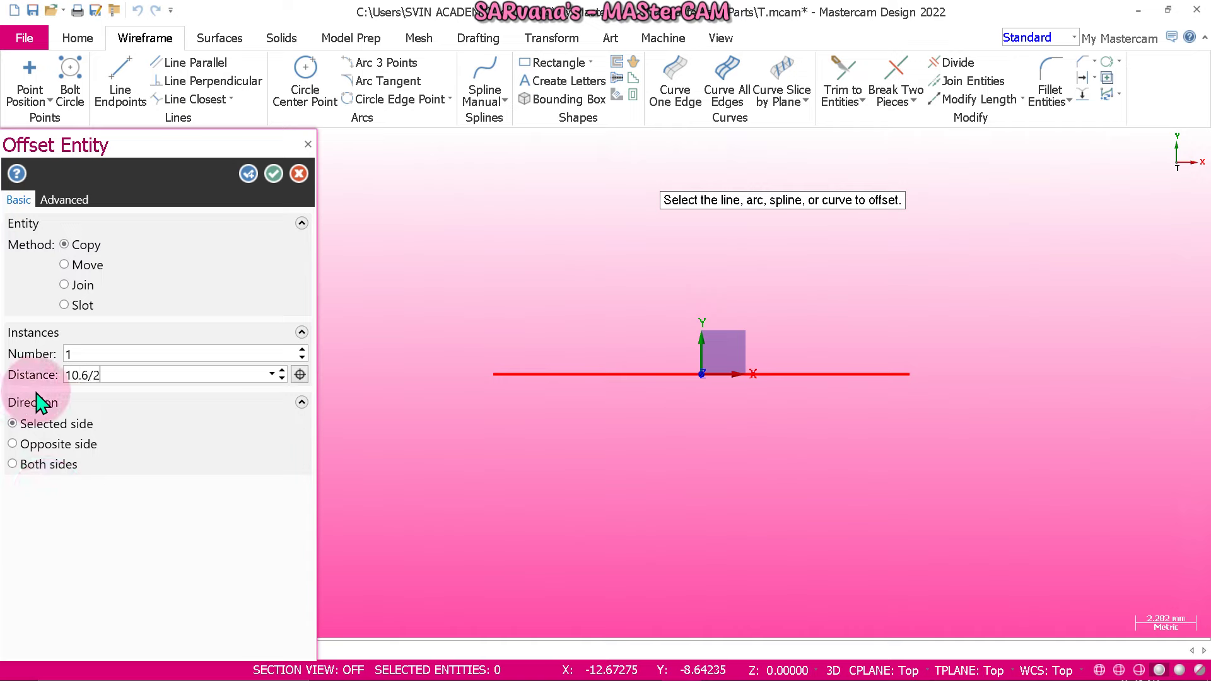
pyautogui.click(40, 403)
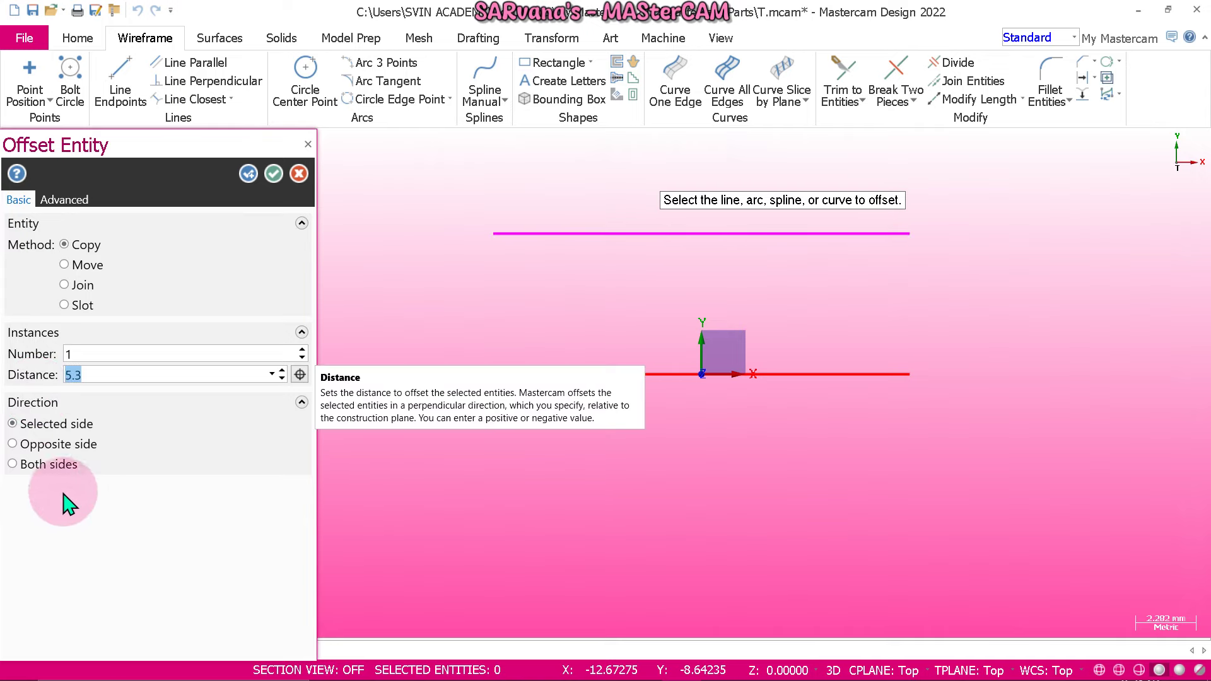
pyautogui.click(30, 465)
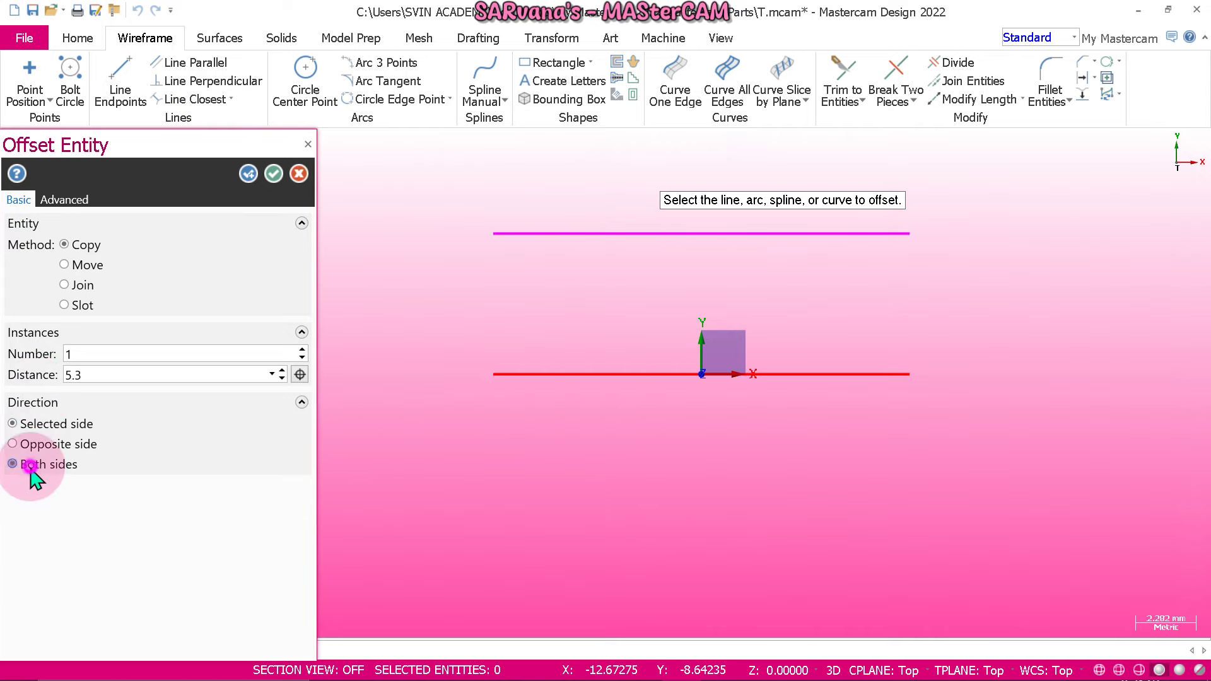
pyautogui.click(80, 307)
pyautogui.click(273, 173)
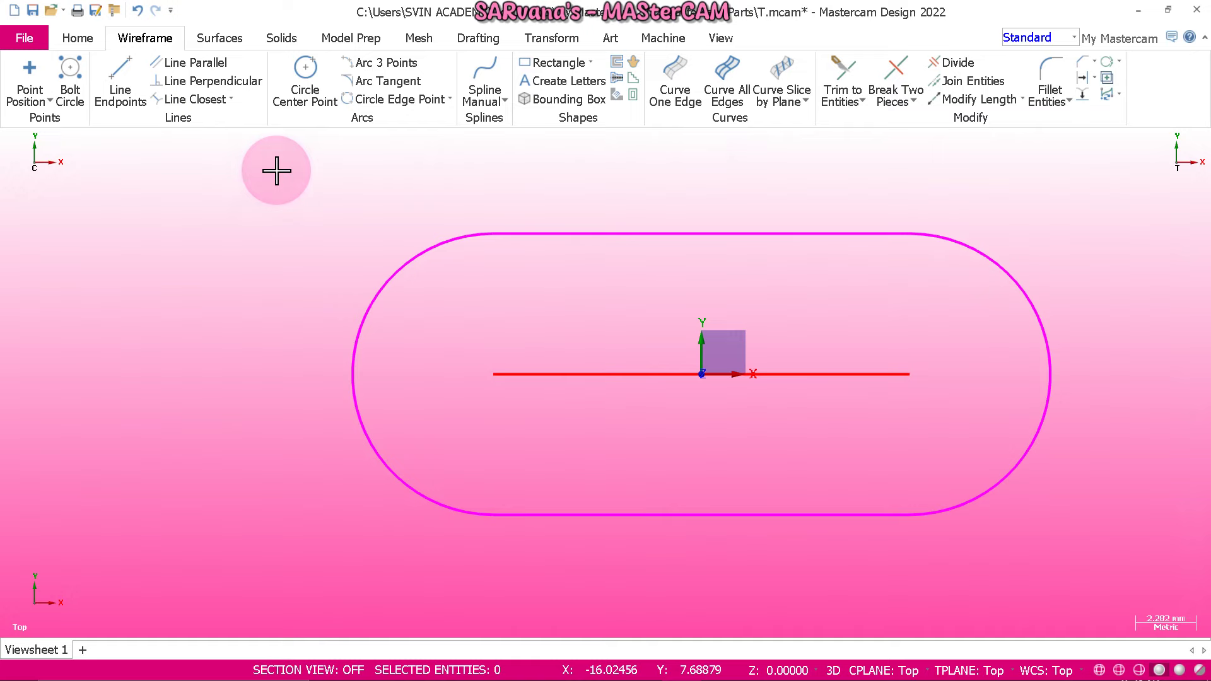
# - Clear the group and result colours from the centre line and slot outline
pyautogui.rightClick(168, 229)
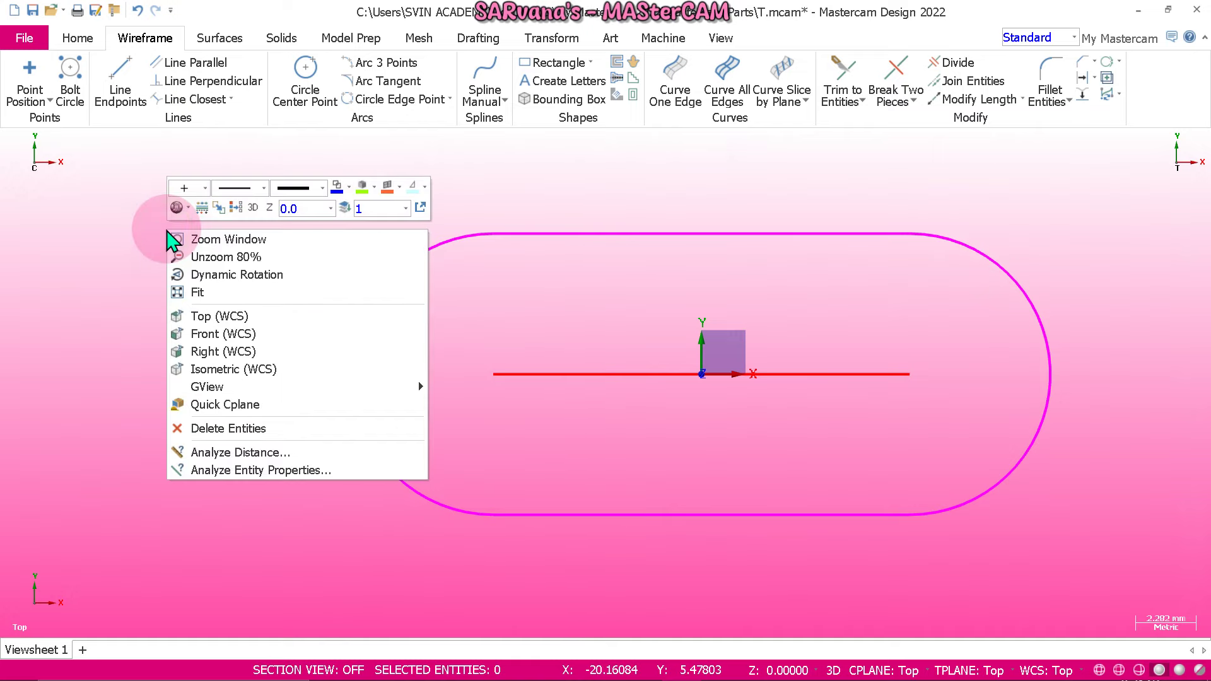
pyautogui.click(248, 213)
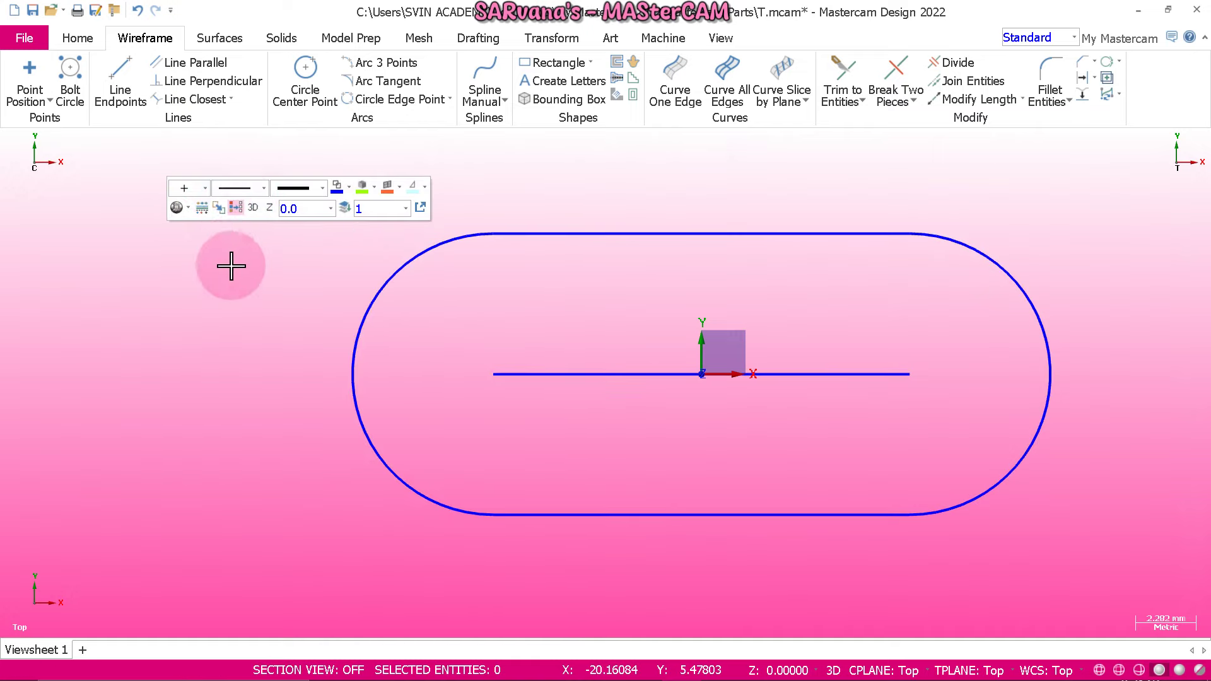
pyautogui.scroll(-1, 221, 290)
pyautogui.scroll(-1, 221, 290)
pyautogui.scroll(-1, 1005, 305)
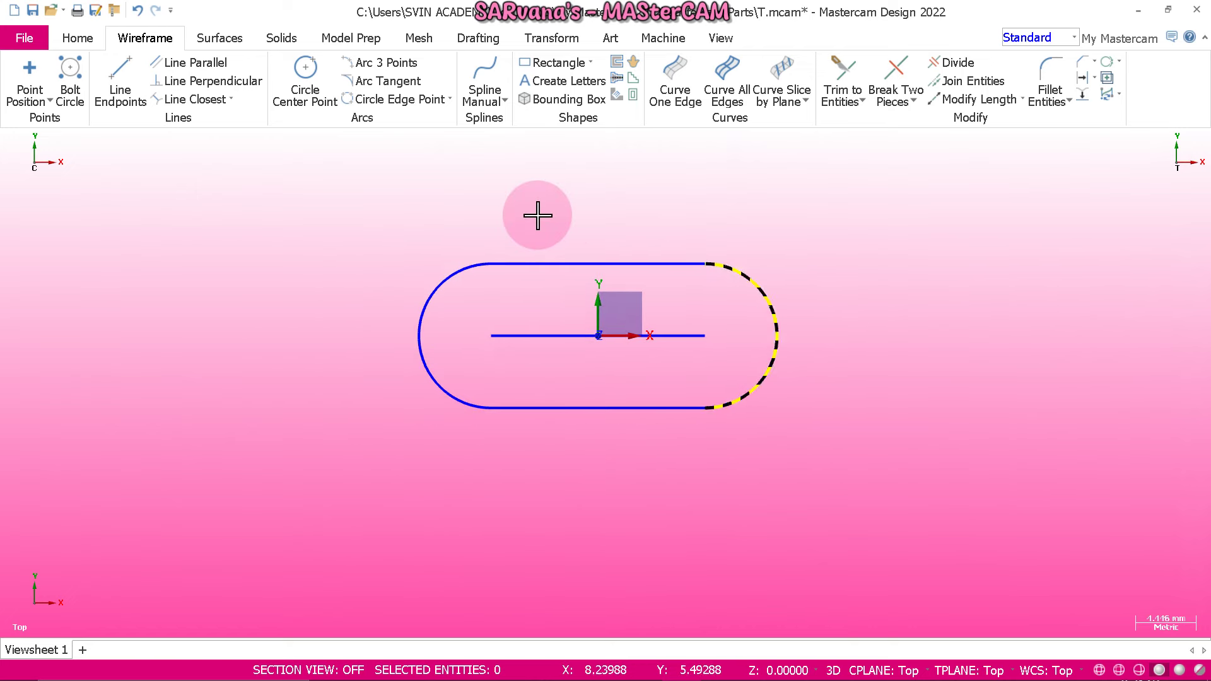
# - Switch to the exercise drawing, examine the link's inner and outer width dimensions, and return to the model
pyautogui.scroll(1, 428, 221)
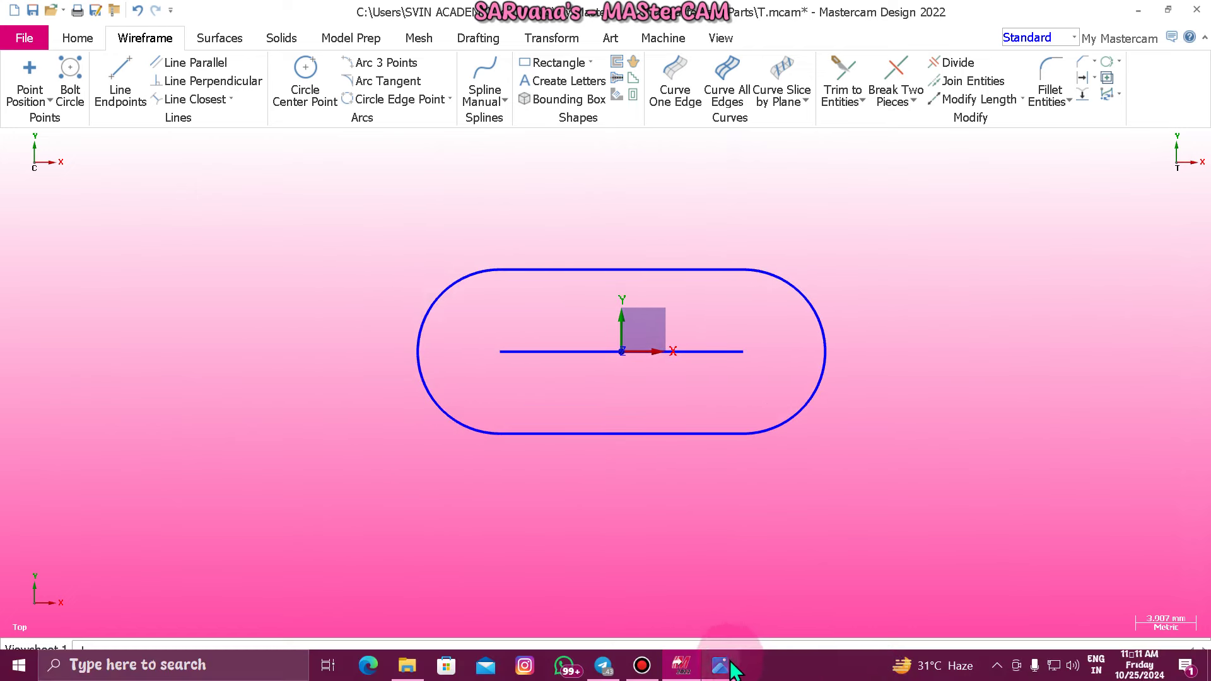
pyautogui.click(720, 665)
pyautogui.scroll(4, 735, 476)
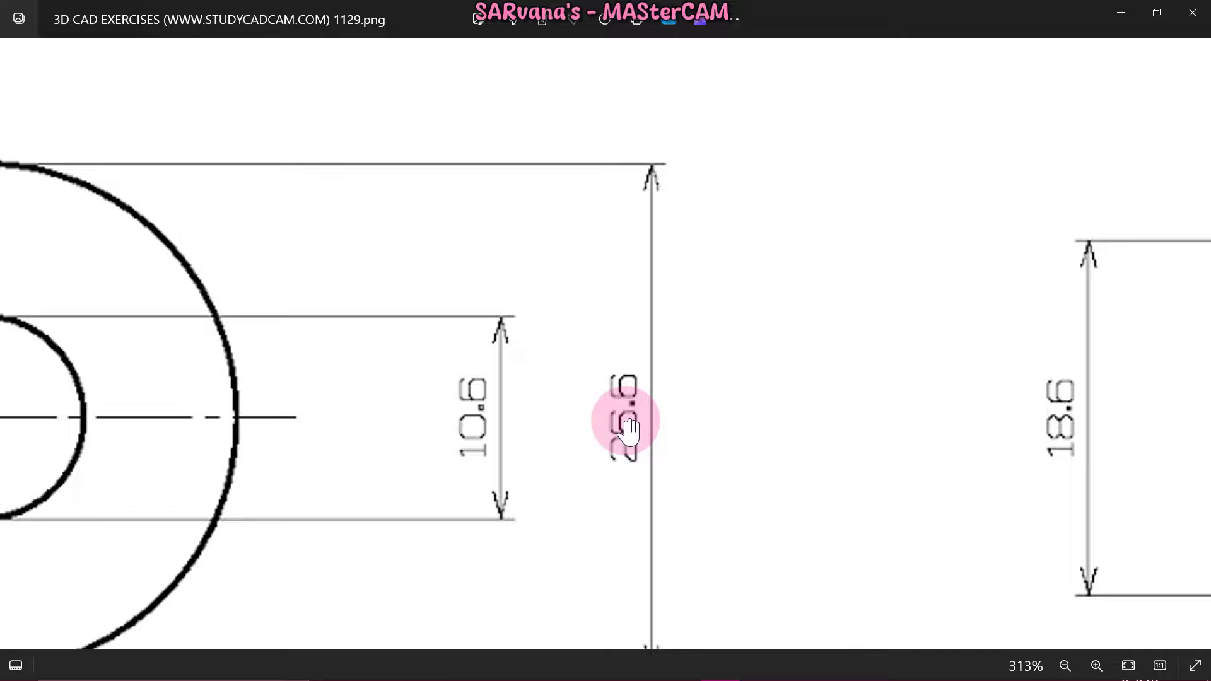
pyautogui.scroll(-5, 628, 430)
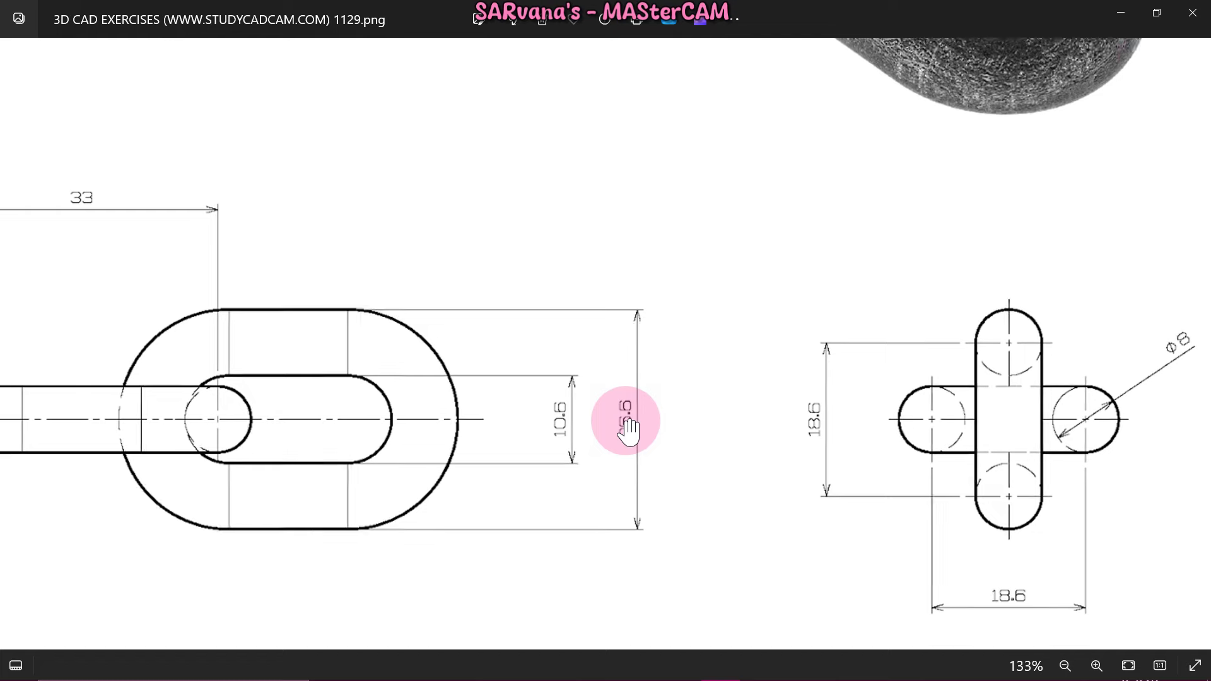
pyautogui.click(1117, 14)
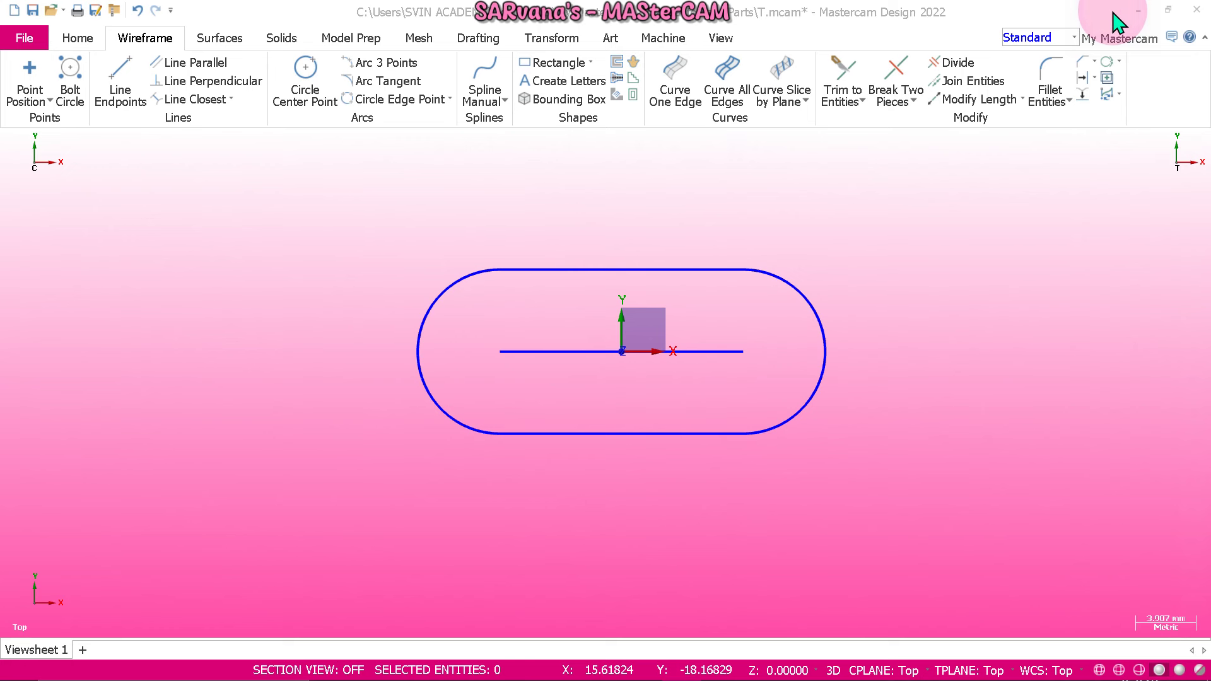
# - Offset the slot outline outward by 16/2 mm as a copy to create the link's outer outline, and clear the colours
pyautogui.click(1094, 77)
pyautogui.click(1135, 117)
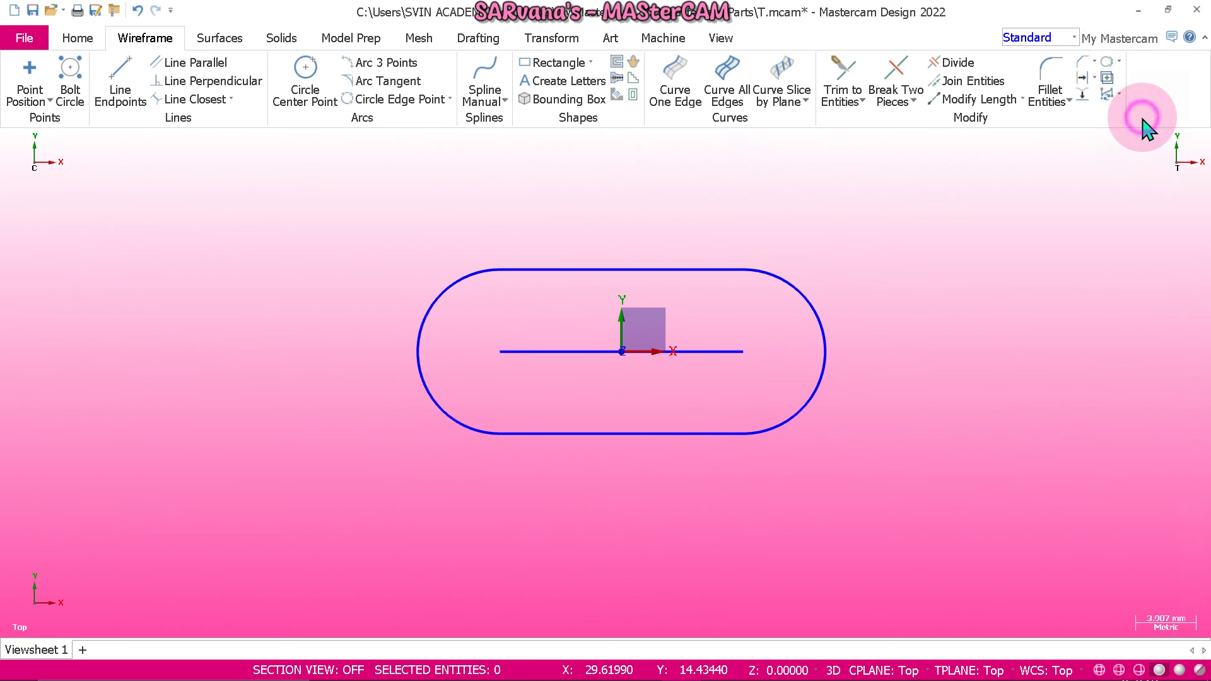
pyautogui.click(621, 270)
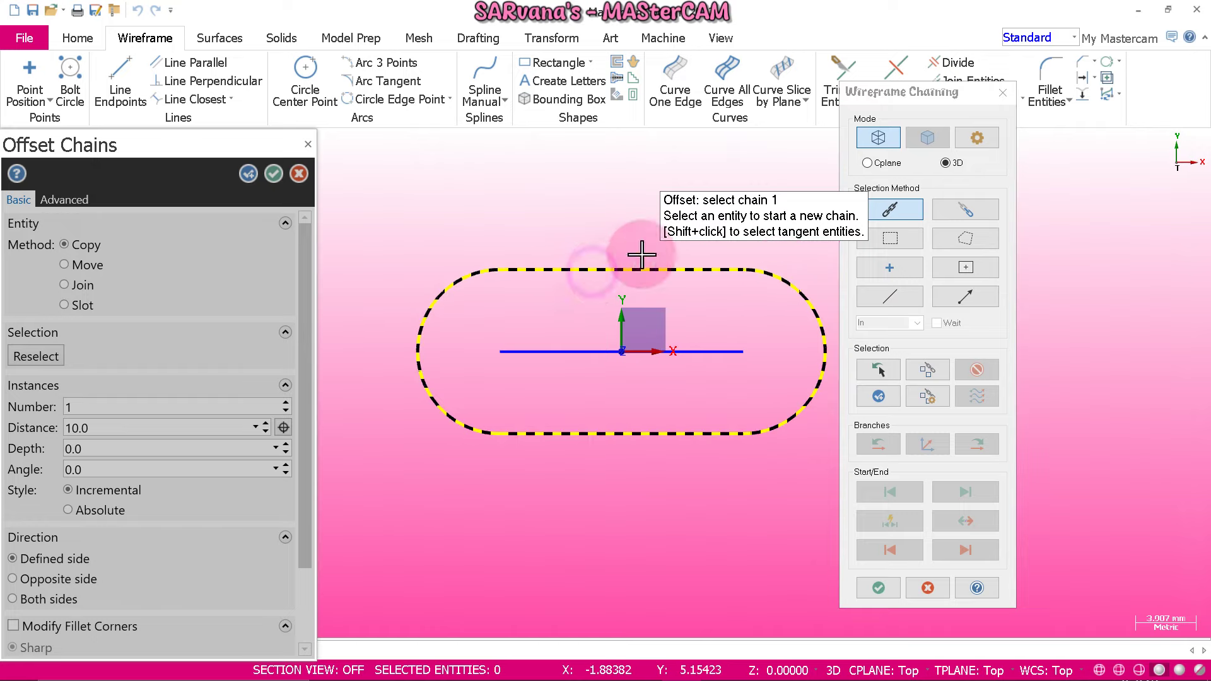
pyautogui.click(880, 587)
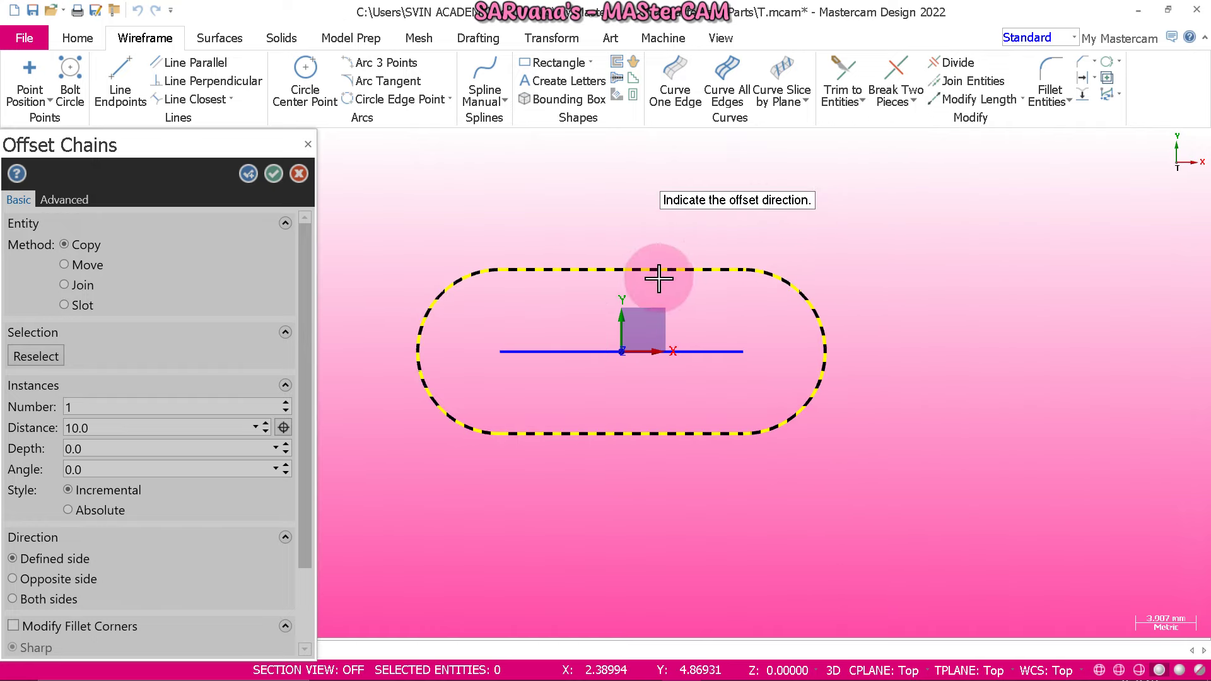
pyautogui.click(592, 224)
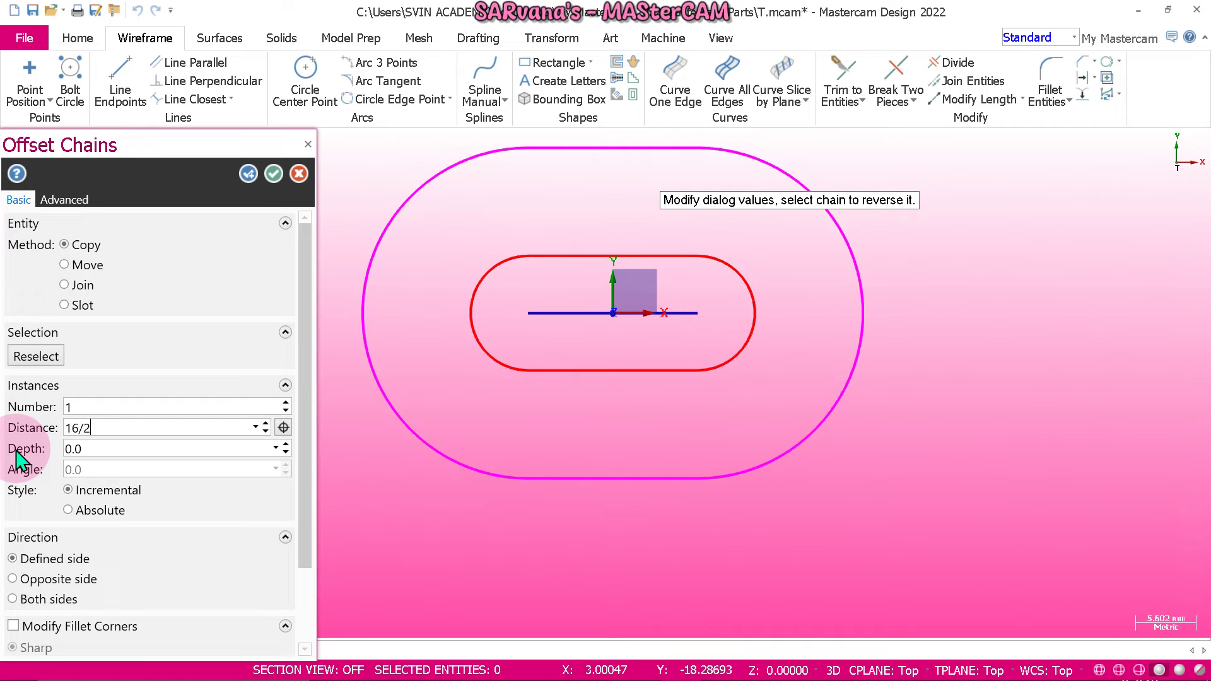
pyautogui.press('Return')
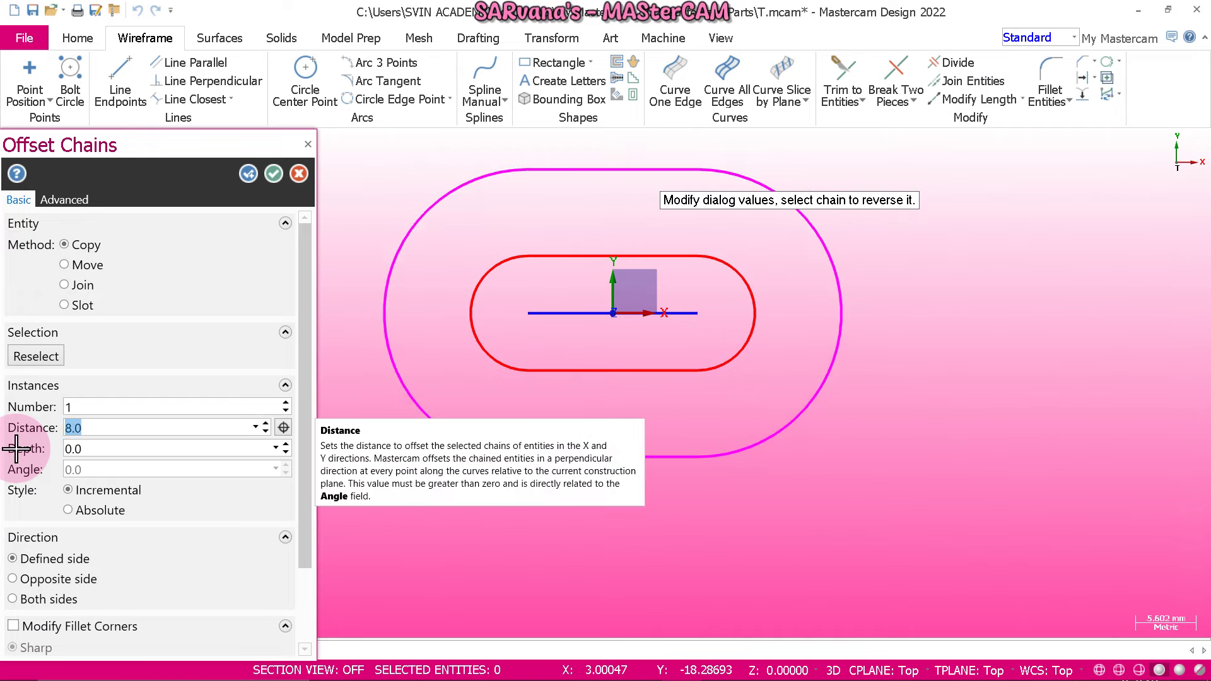
pyautogui.click(273, 173)
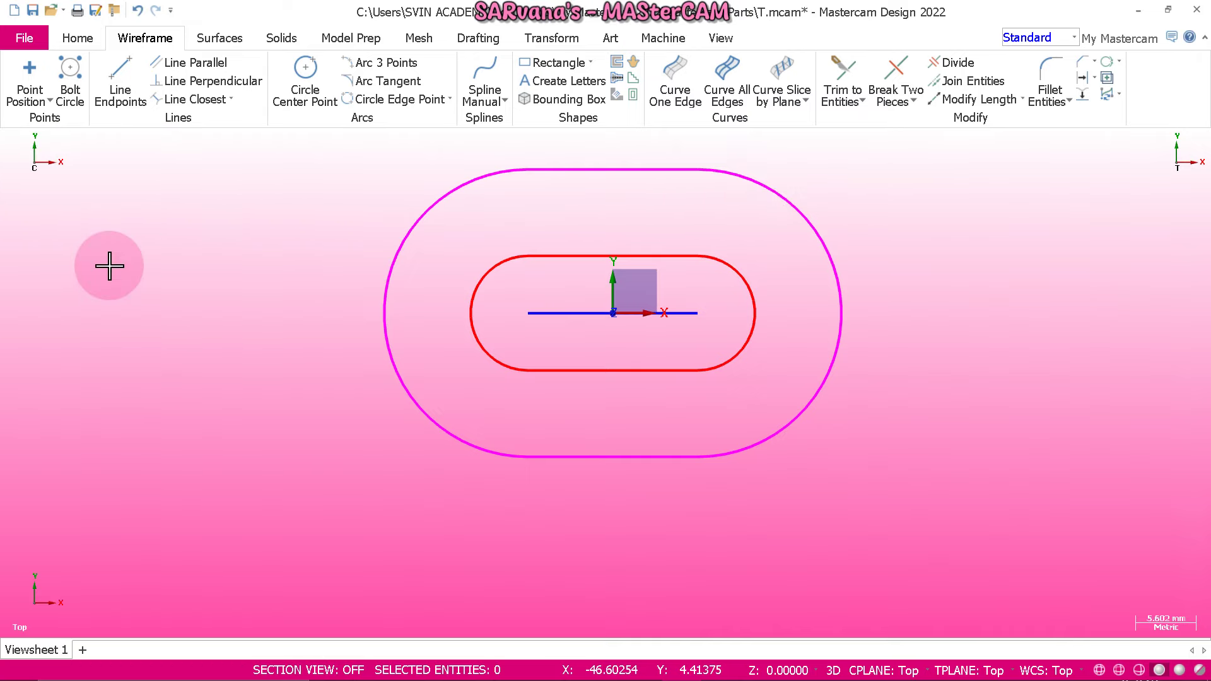
pyautogui.rightClick(108, 263)
pyautogui.click(180, 275)
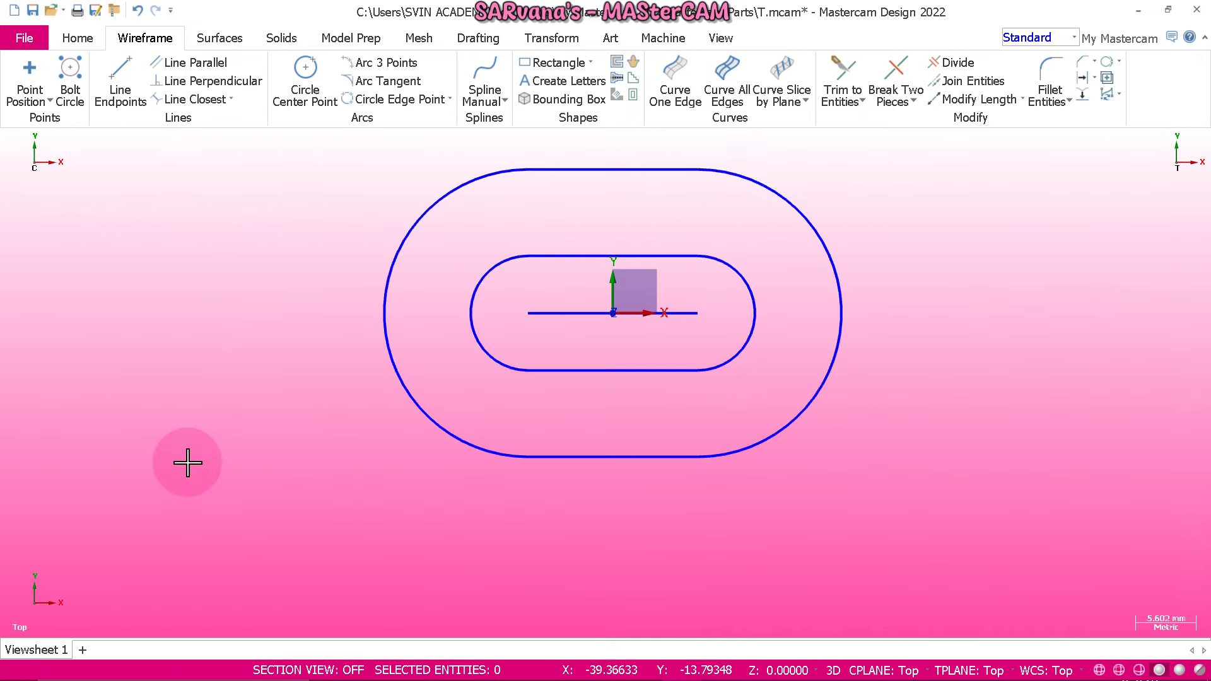
# - Check the outer outline's width between its two straight edges with a temporary smart dimension, without placing it
pyautogui.scroll(-1, 187, 463)
pyautogui.click(477, 39)
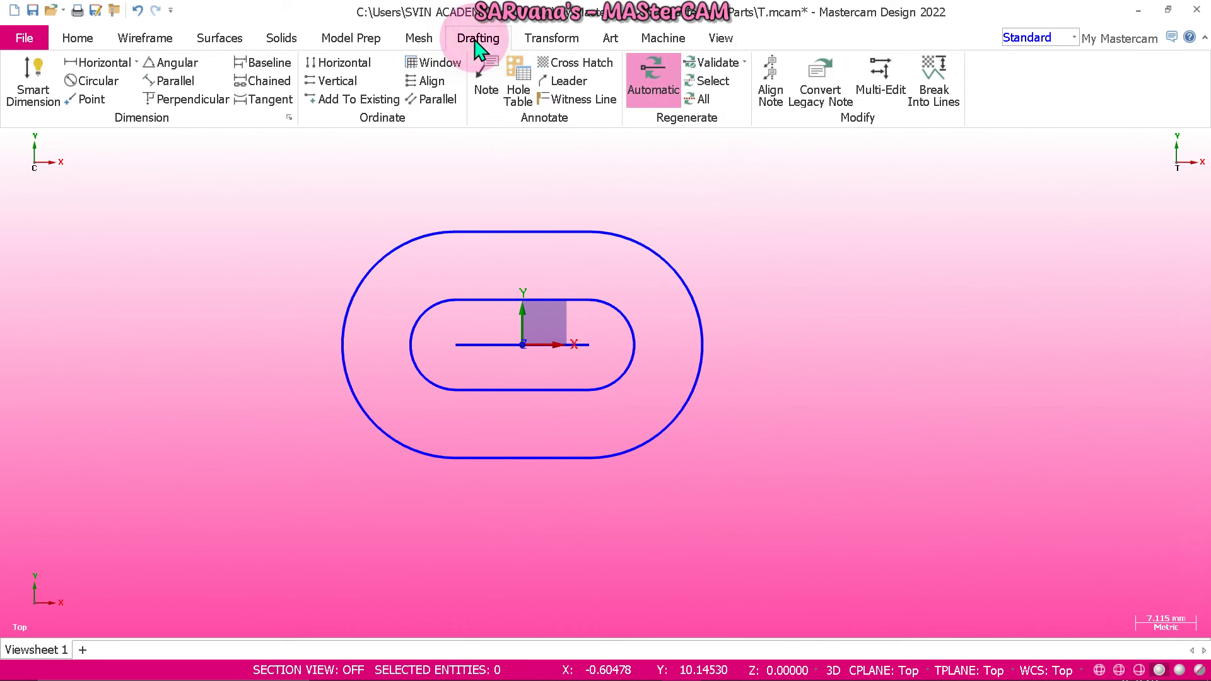
pyautogui.click(25, 89)
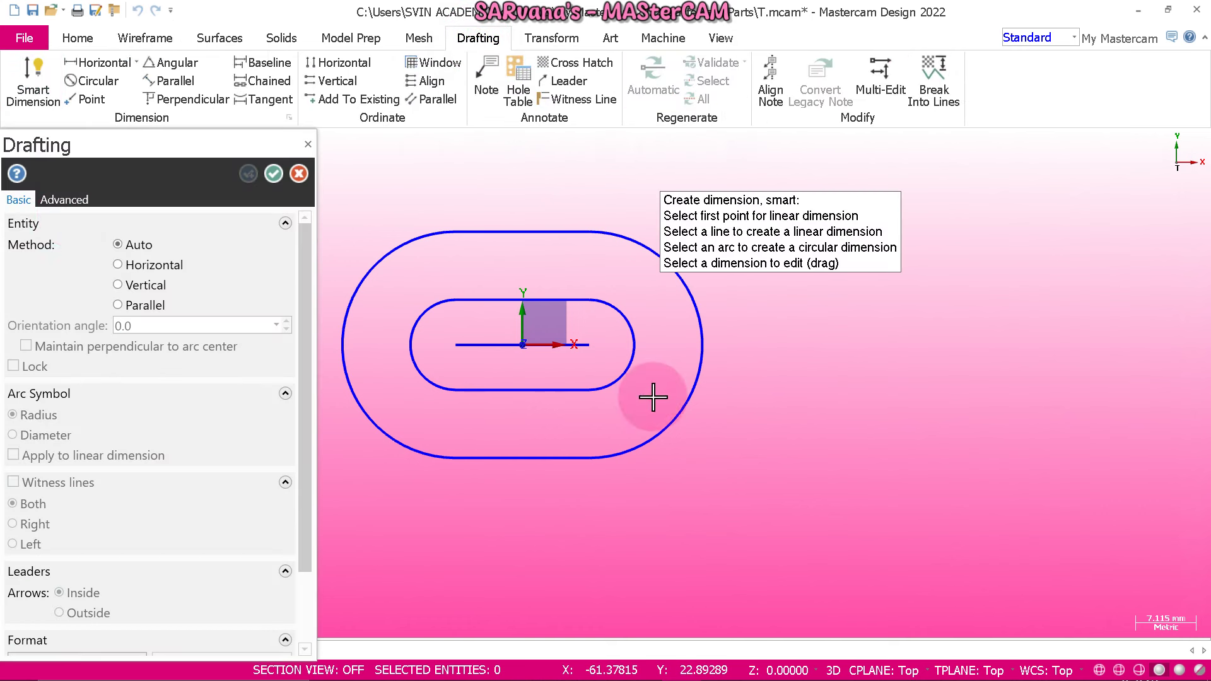
pyautogui.click(590, 233)
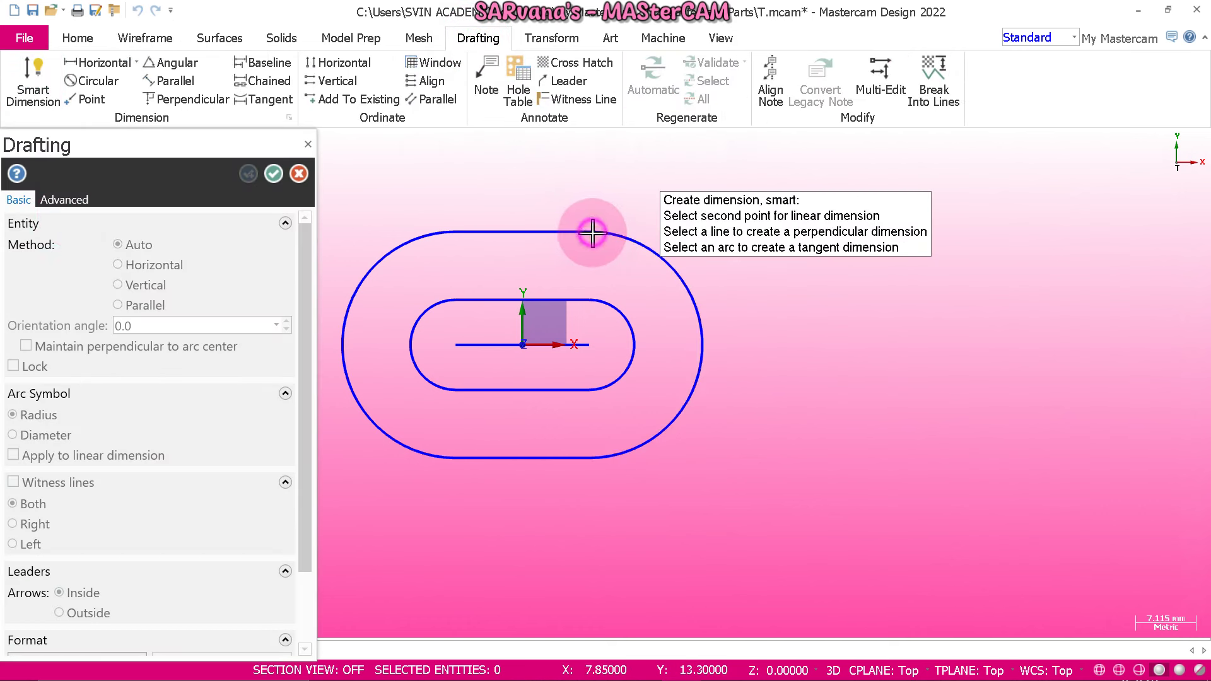
pyautogui.click(591, 458)
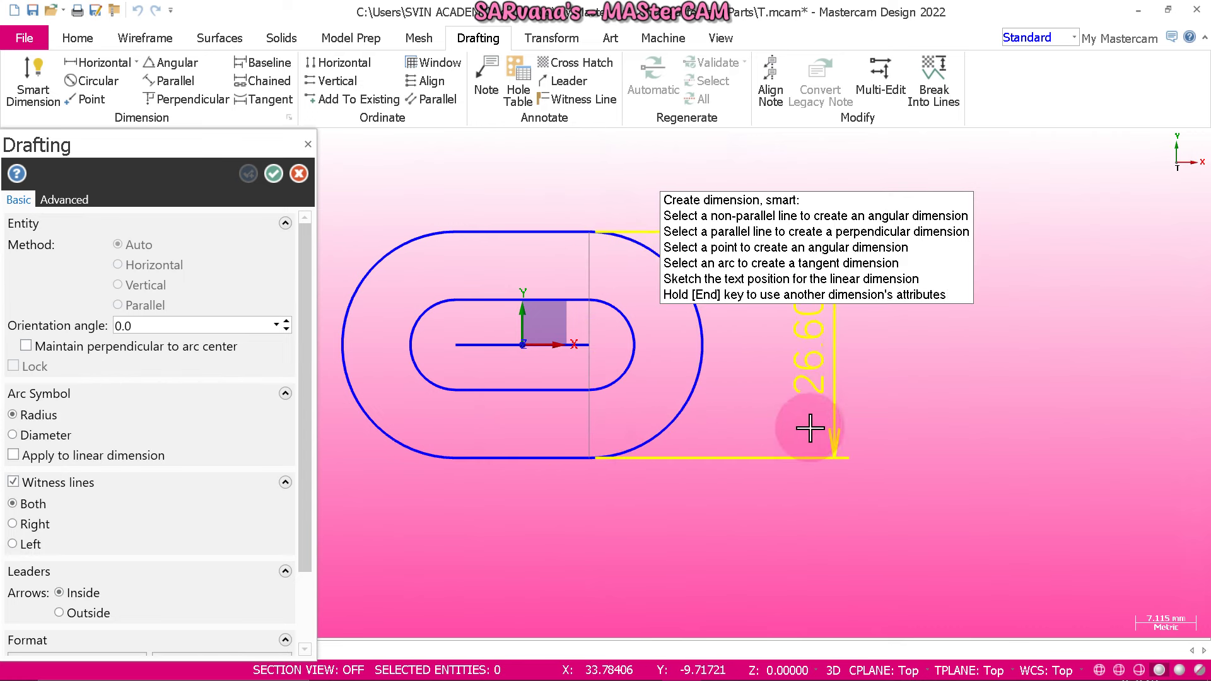
pyautogui.scroll(1, 807, 426)
pyautogui.scroll(-3, 809, 427)
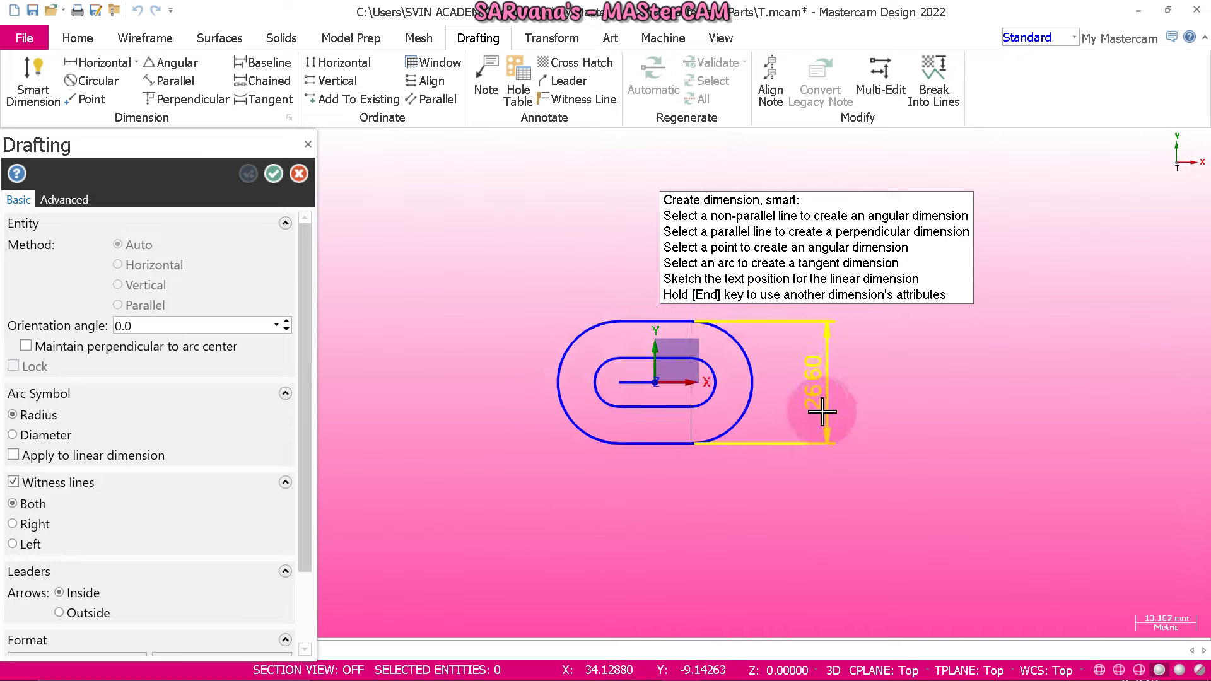
pyautogui.scroll(5, 845, 382)
pyautogui.scroll(-3, 845, 382)
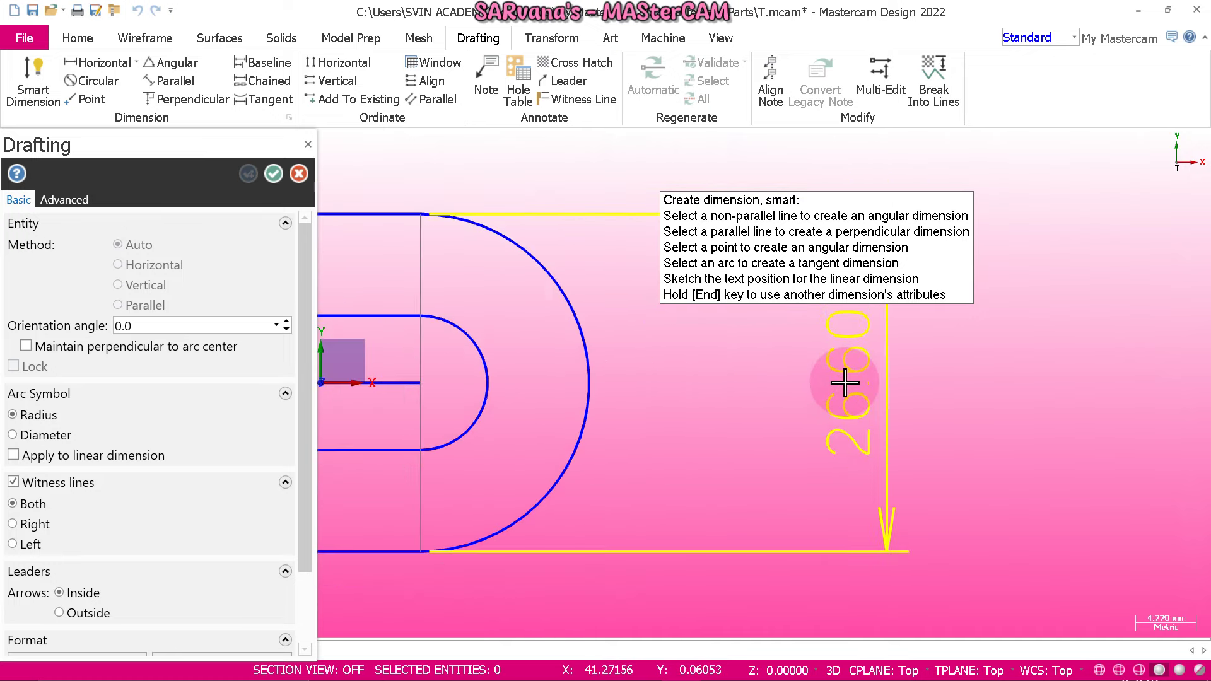
pyautogui.press('Escape')
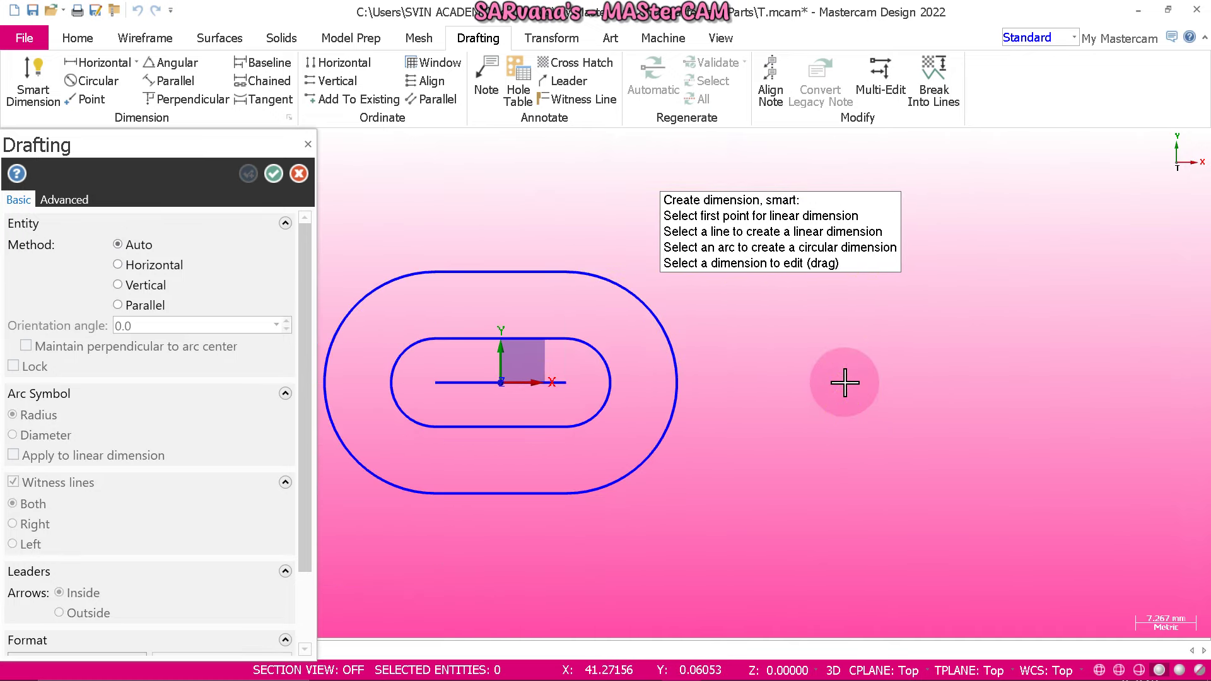
# - Check the inner outline's width between its straight edges with a temporary smart dimension, and leave dimensioning
pyautogui.click(565, 339)
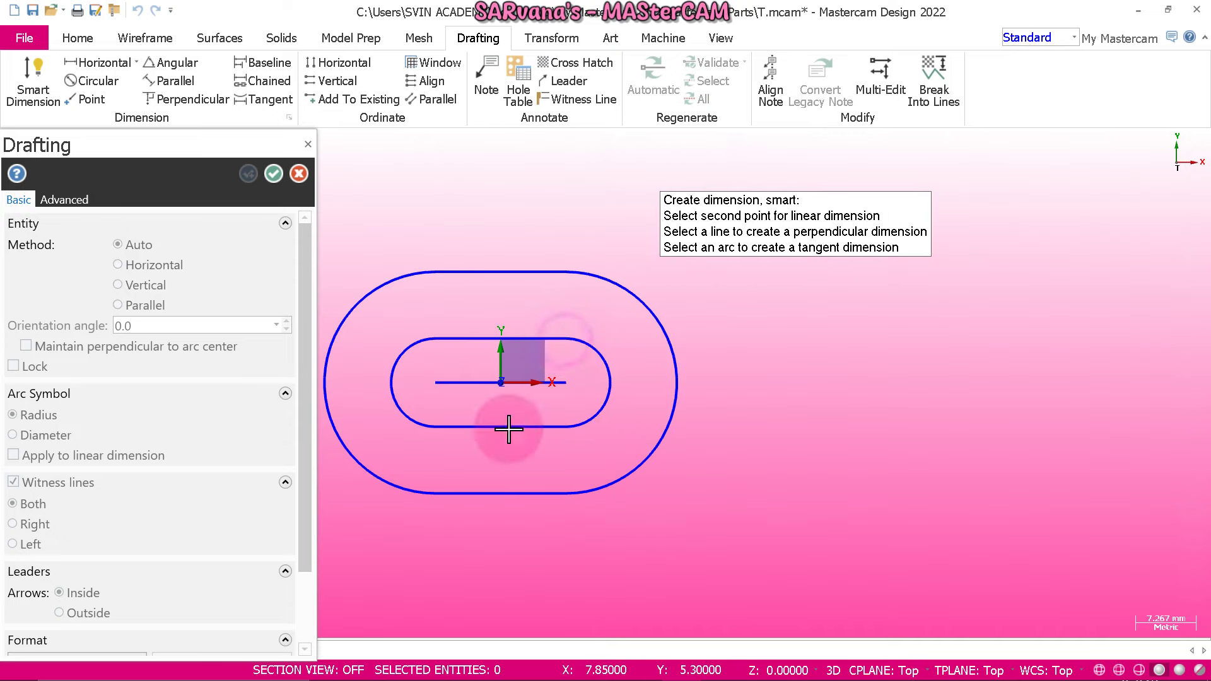
pyautogui.click(565, 427)
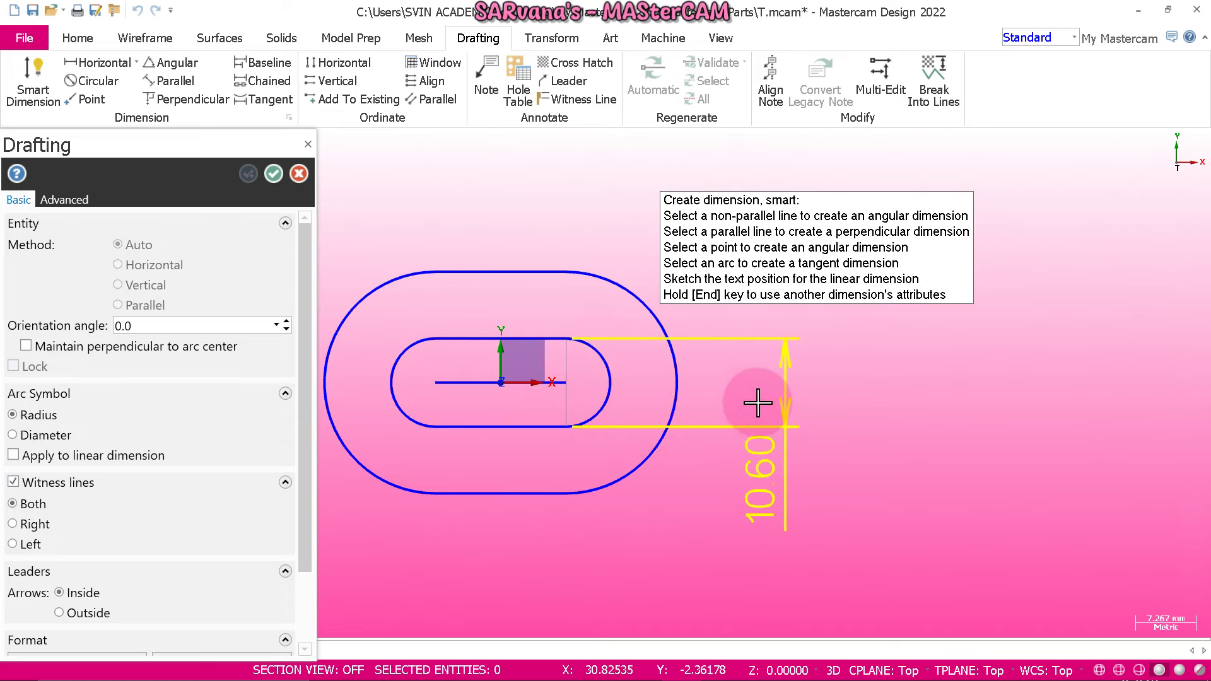
pyautogui.press('Escape')
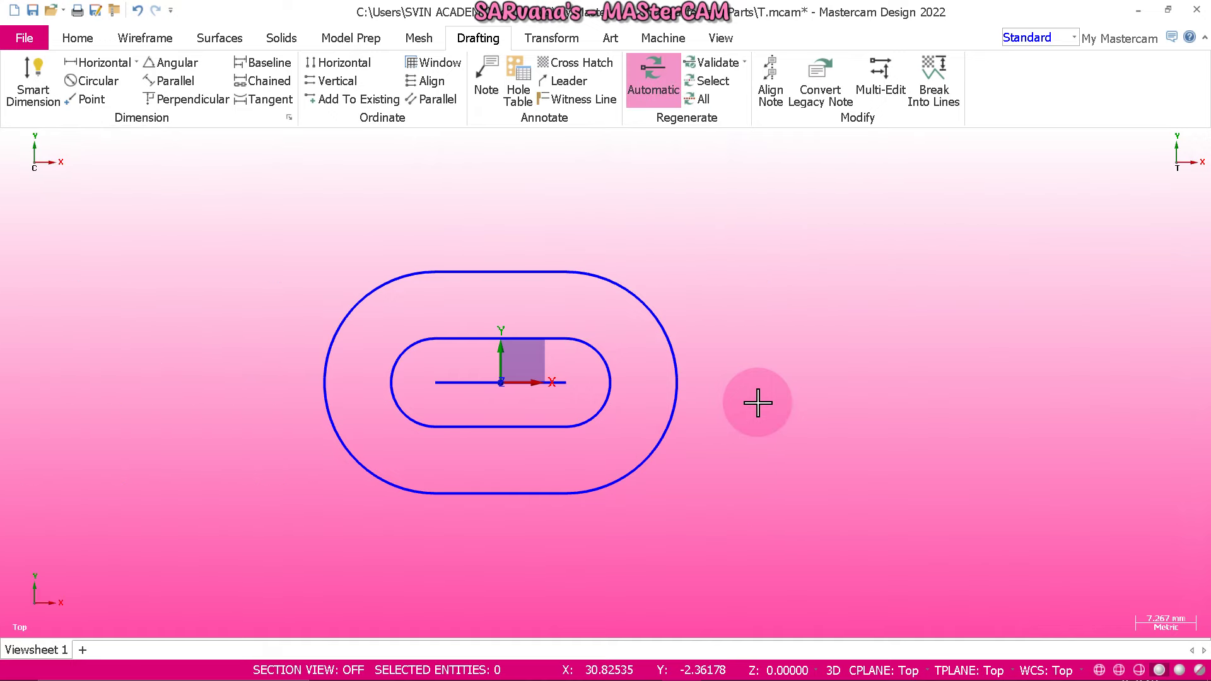
# - Delete the centre line inside the inner slot outline
pyautogui.scroll(-1, 757, 402)
pyautogui.click(489, 385)
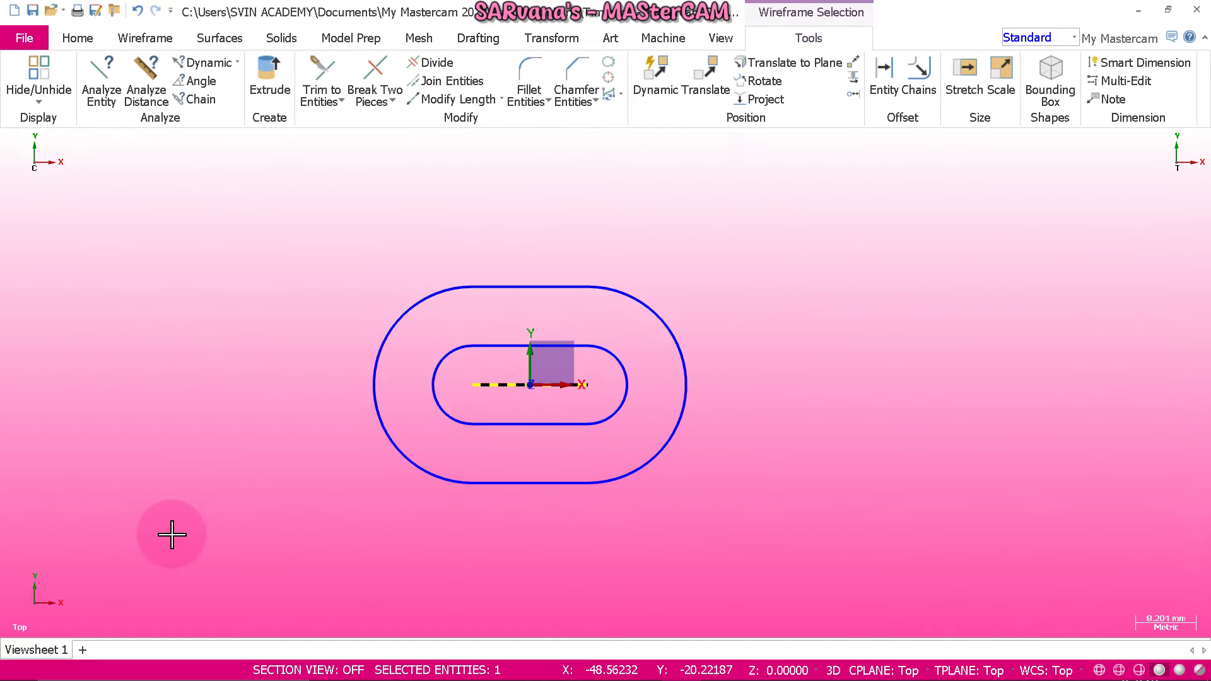
pyautogui.press('Delete')
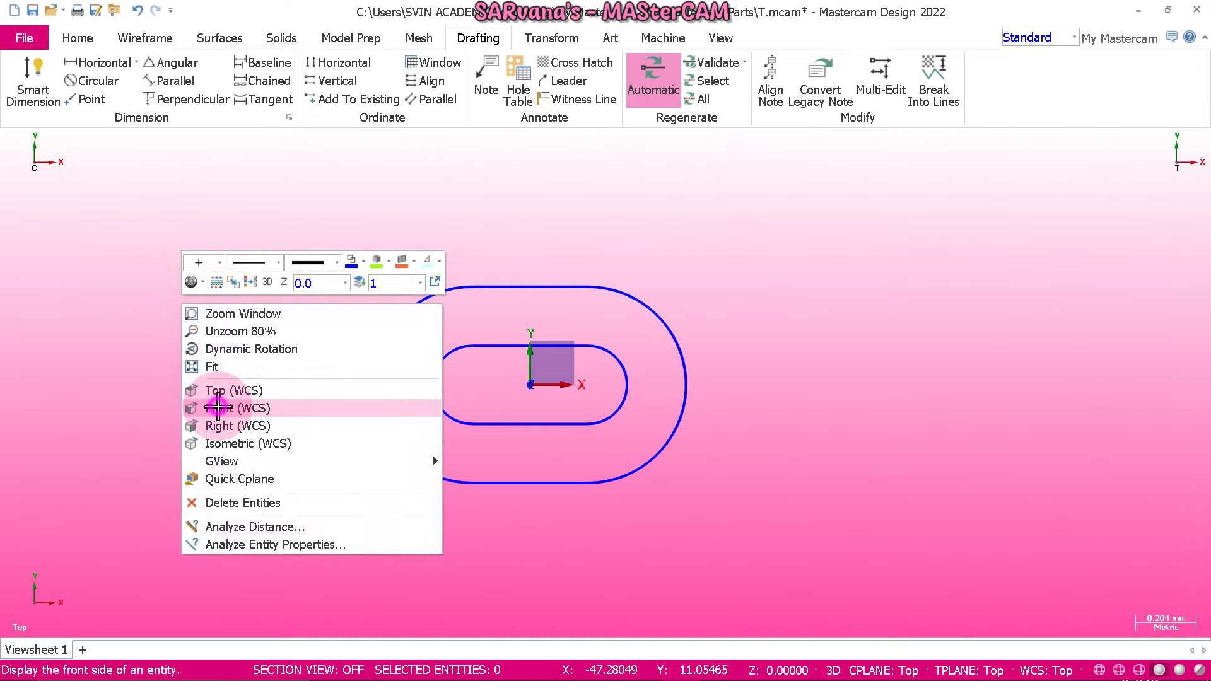
# - Switch to the Front view and set the construction plane to Front
pyautogui.click(189, 408)
pyautogui.click(894, 662)
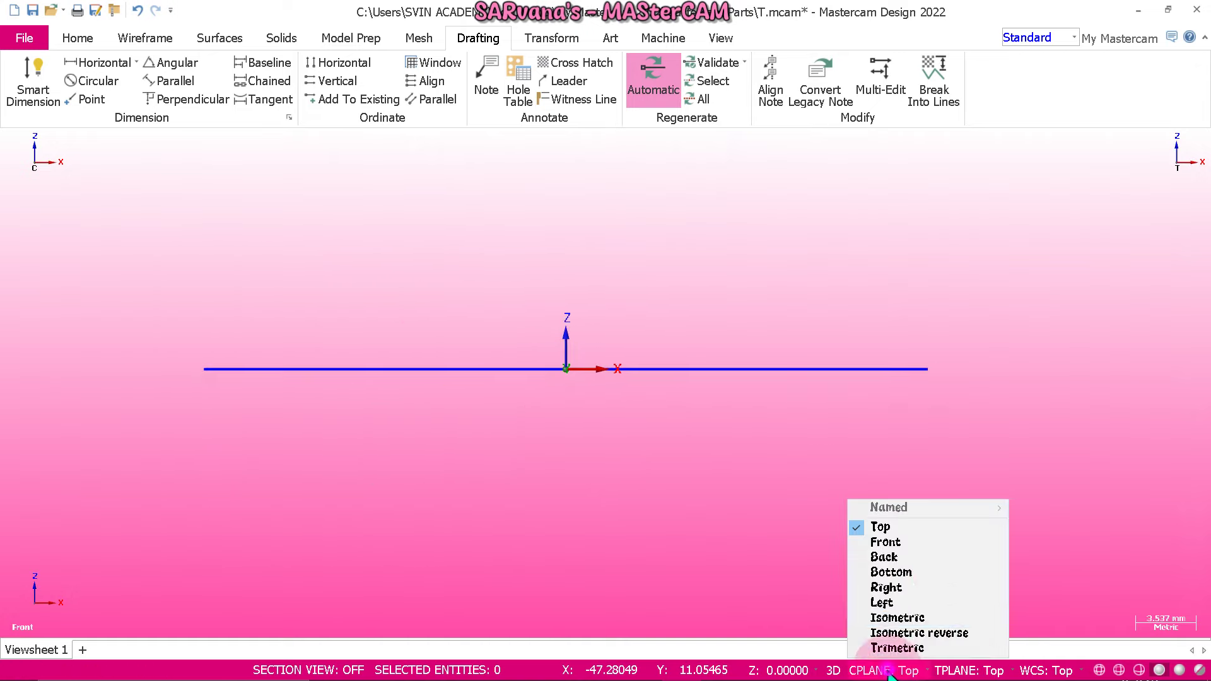
pyautogui.click(909, 543)
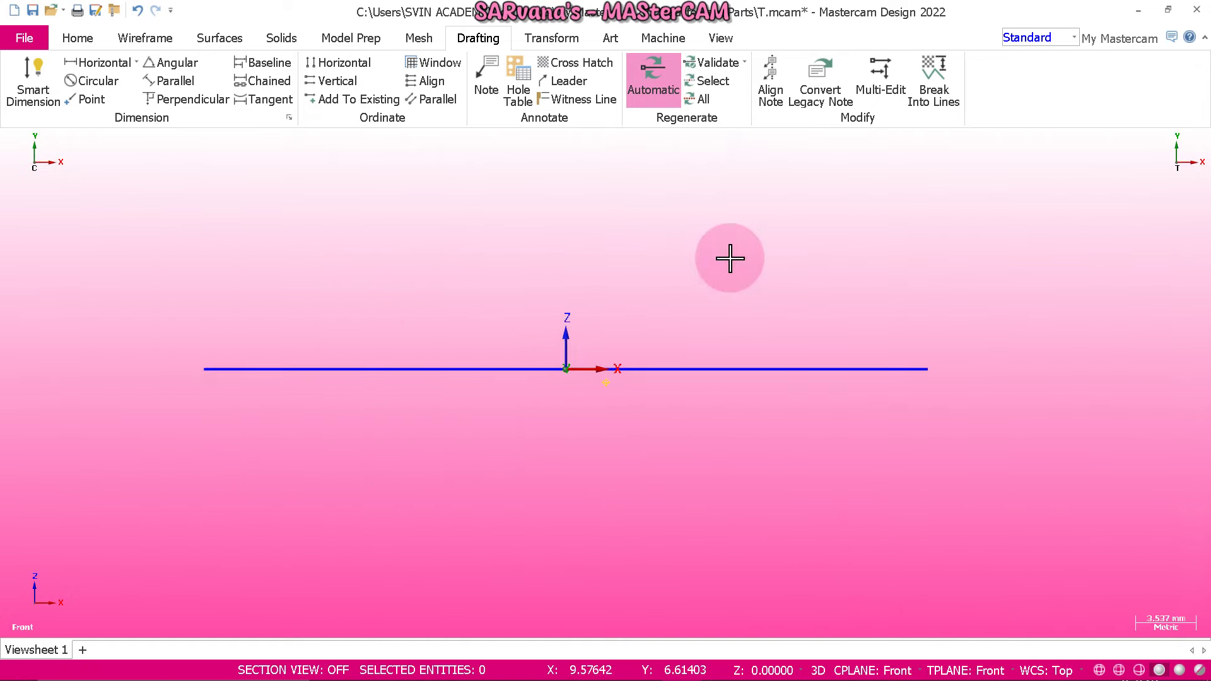
# - Draw an 8 mm diameter circle in the Front plane, centred midway between the inner and outer outlines at the link's negative X end
pyautogui.moveTo(730, 258); pyautogui.dragTo(730, 273, button='middle')
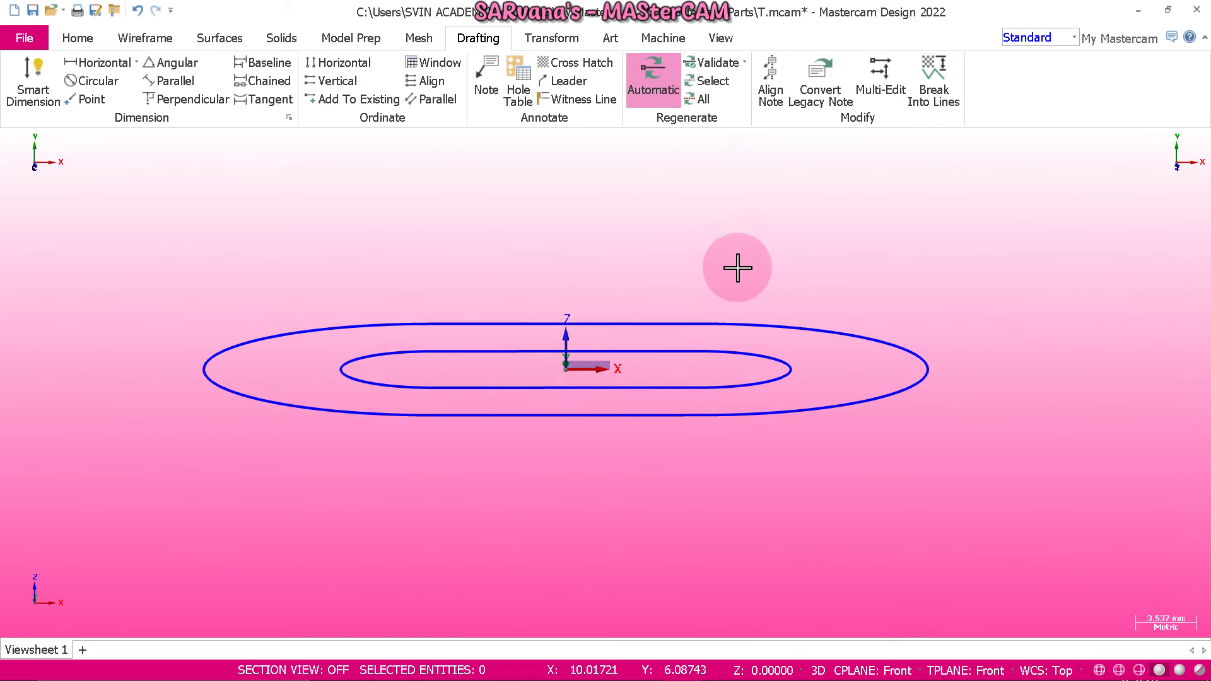
pyautogui.click(143, 38)
pyautogui.click(305, 79)
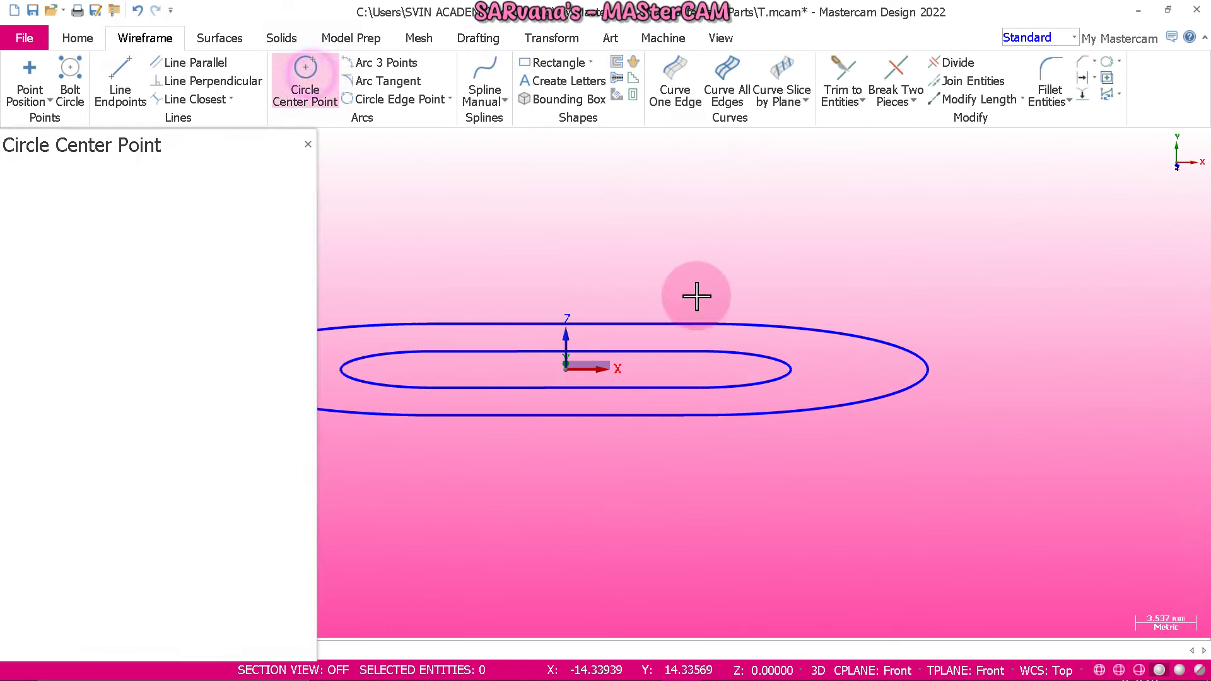
pyautogui.scroll(-2, 824, 387)
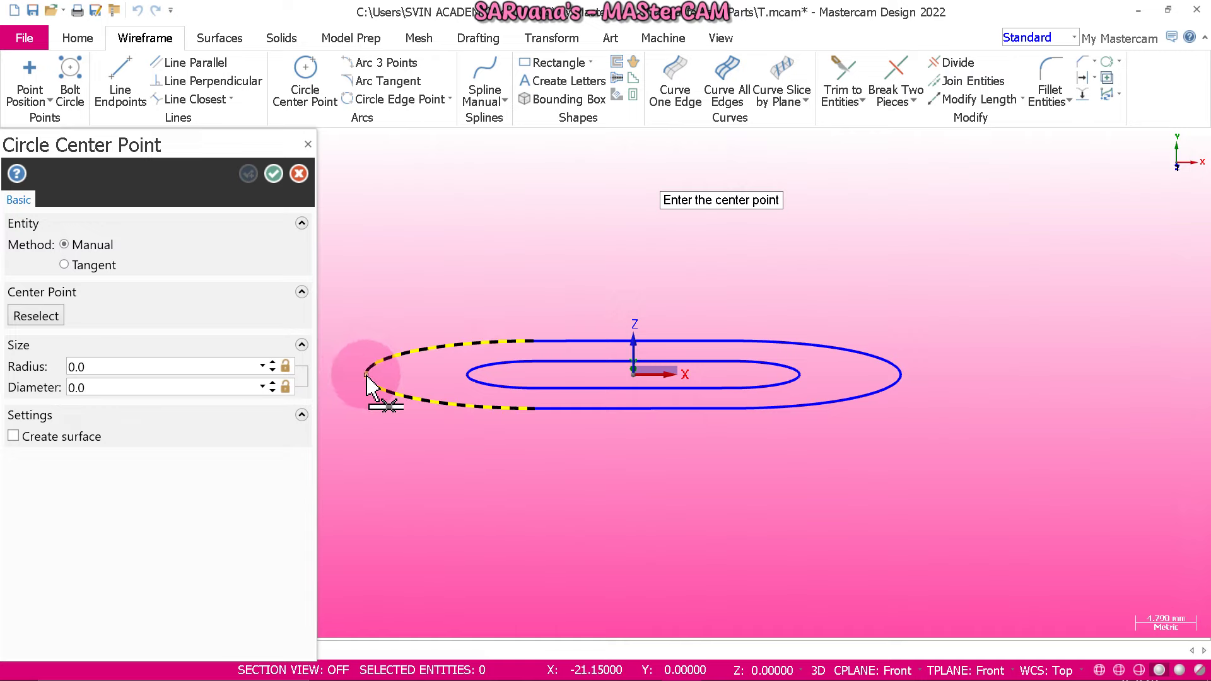
pyautogui.click(416, 374)
pyautogui.click(470, 377)
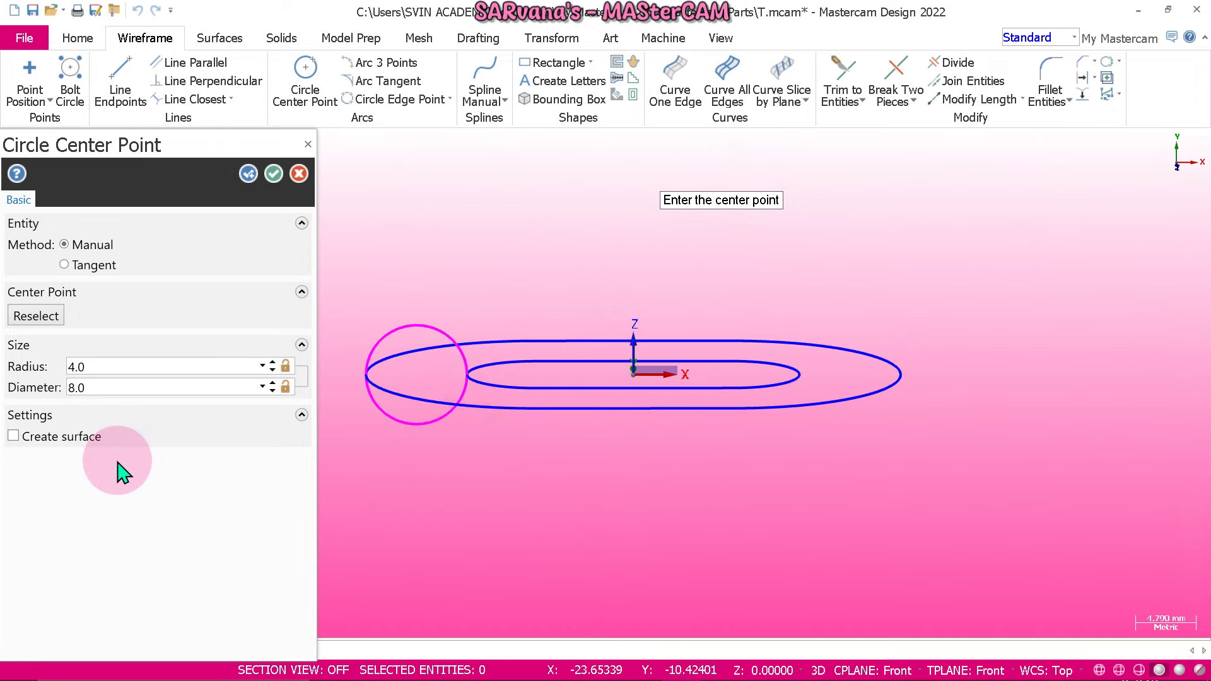
pyautogui.click(122, 387)
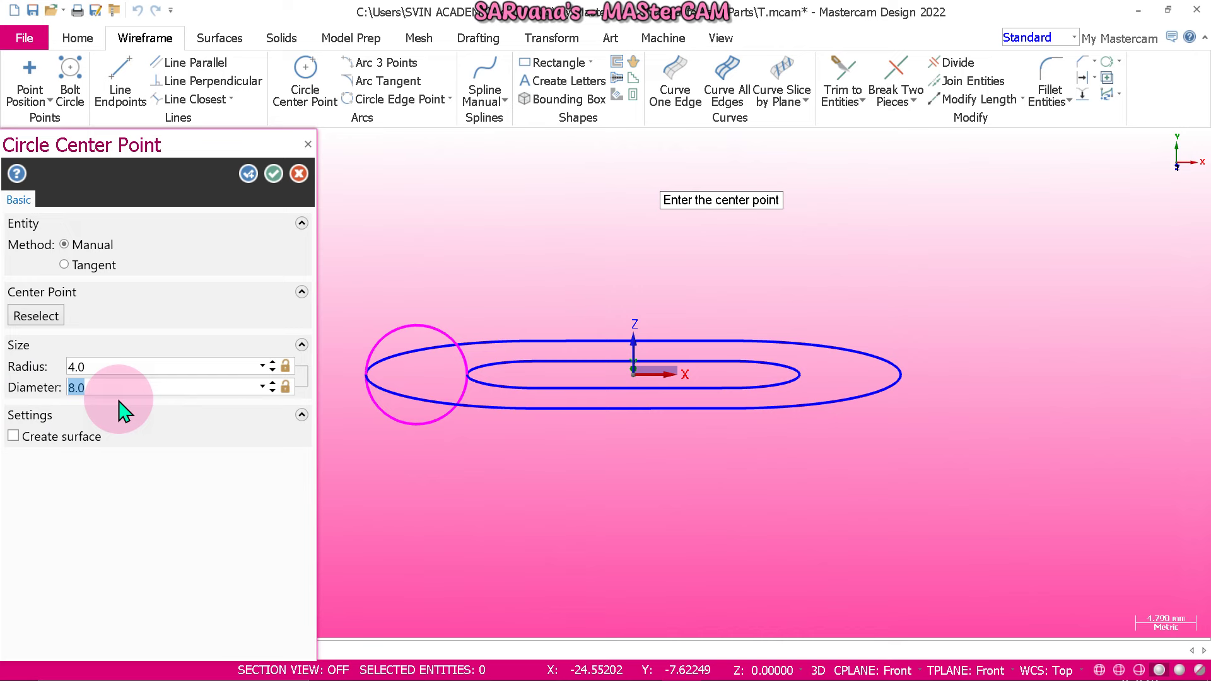
# - Switch to the exercise drawing, examine the link's bar diameter and the two linked views, and return to the model
pyautogui.moveTo(754, 678)
pyautogui.click(720, 667)
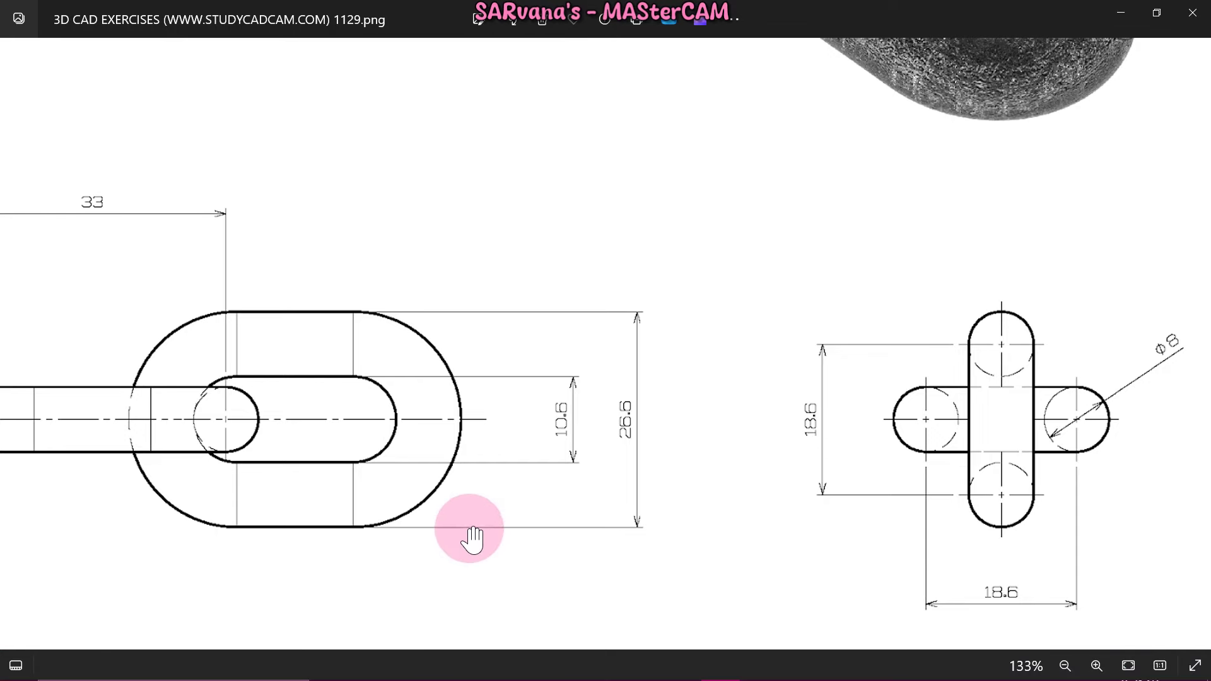
pyautogui.scroll(-3, 368, 413)
pyautogui.scroll(-2, 372, 413)
pyautogui.scroll(4, 675, 224)
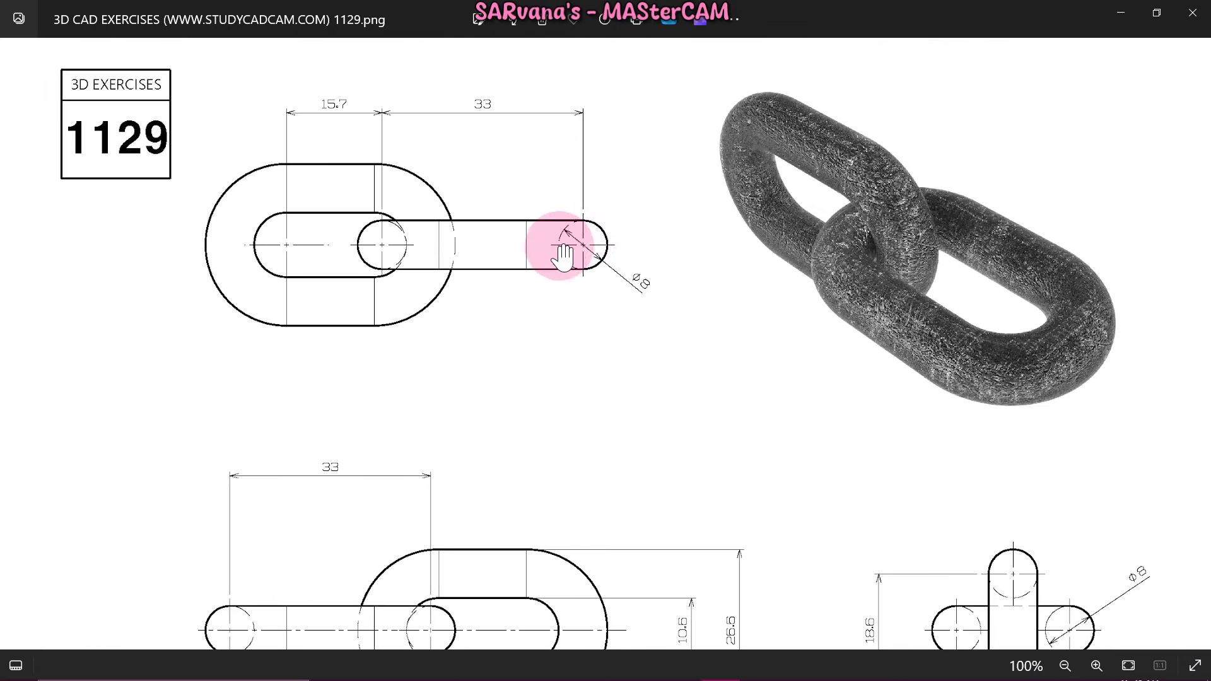
pyautogui.click(1128, 13)
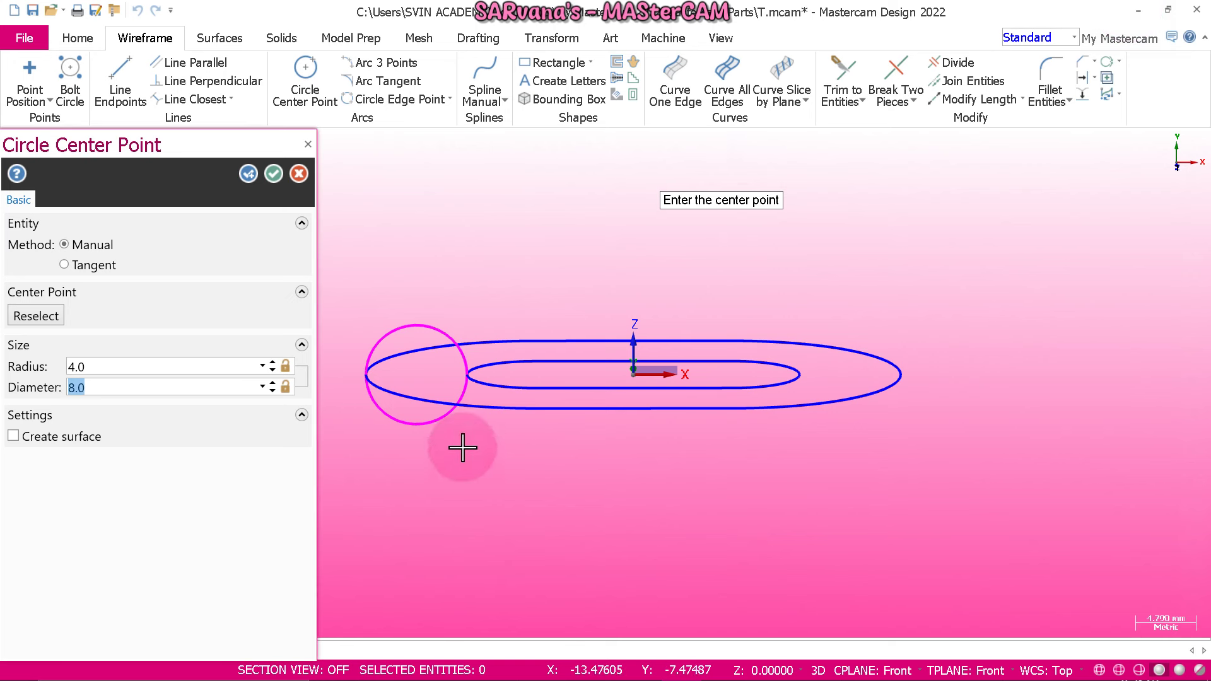
# - Accept the profile circle and display the wireframe in the isometric view
pyautogui.click(273, 173)
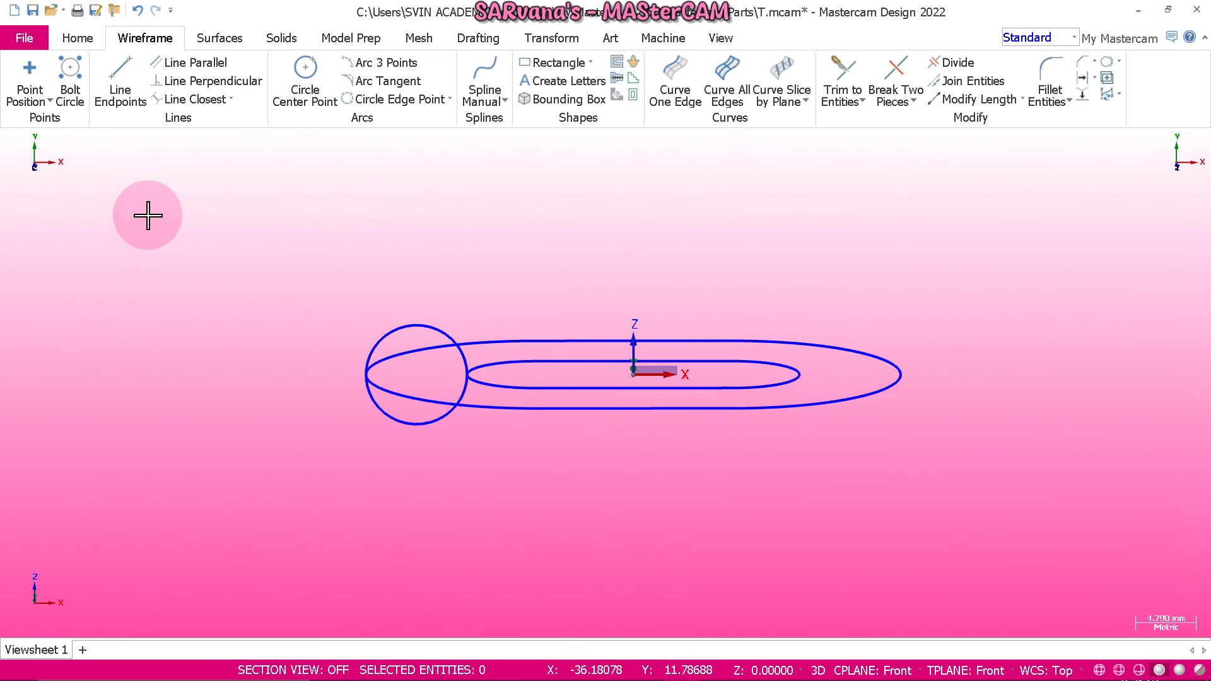
pyautogui.rightClick(130, 203)
pyautogui.click(192, 344)
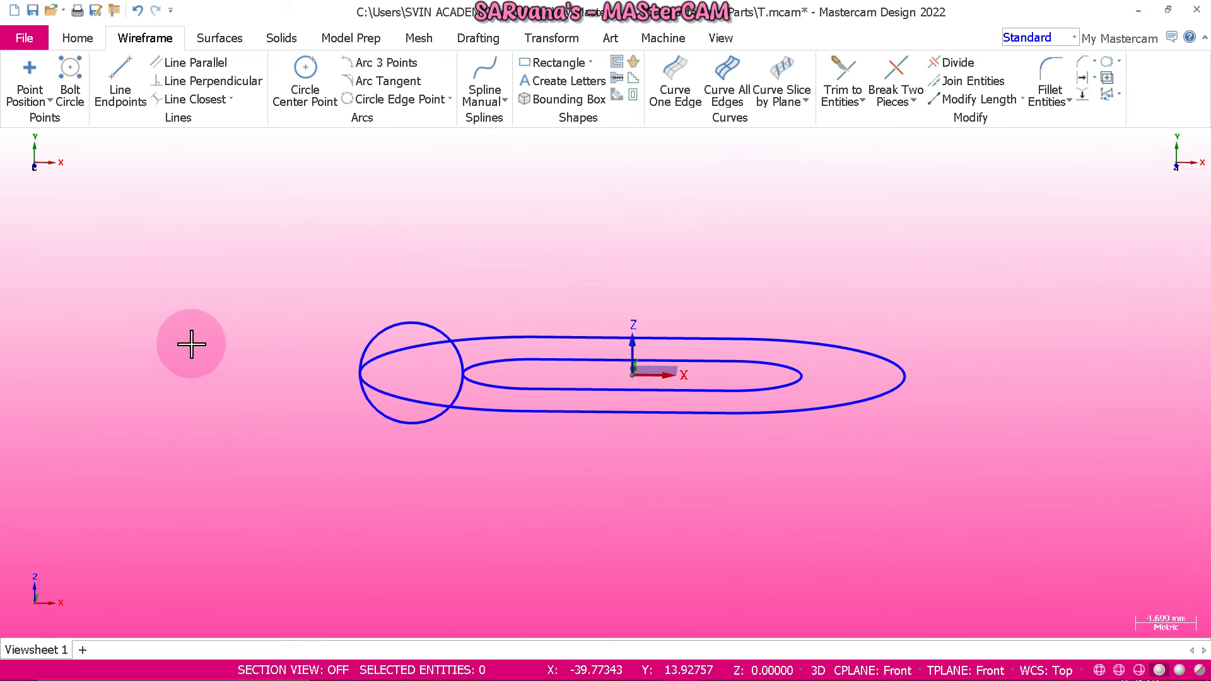
# - Sweep the circular bar profile along the outer slot outline as a new solid body with normal alignment
pyautogui.scroll(-2, 498, 318)
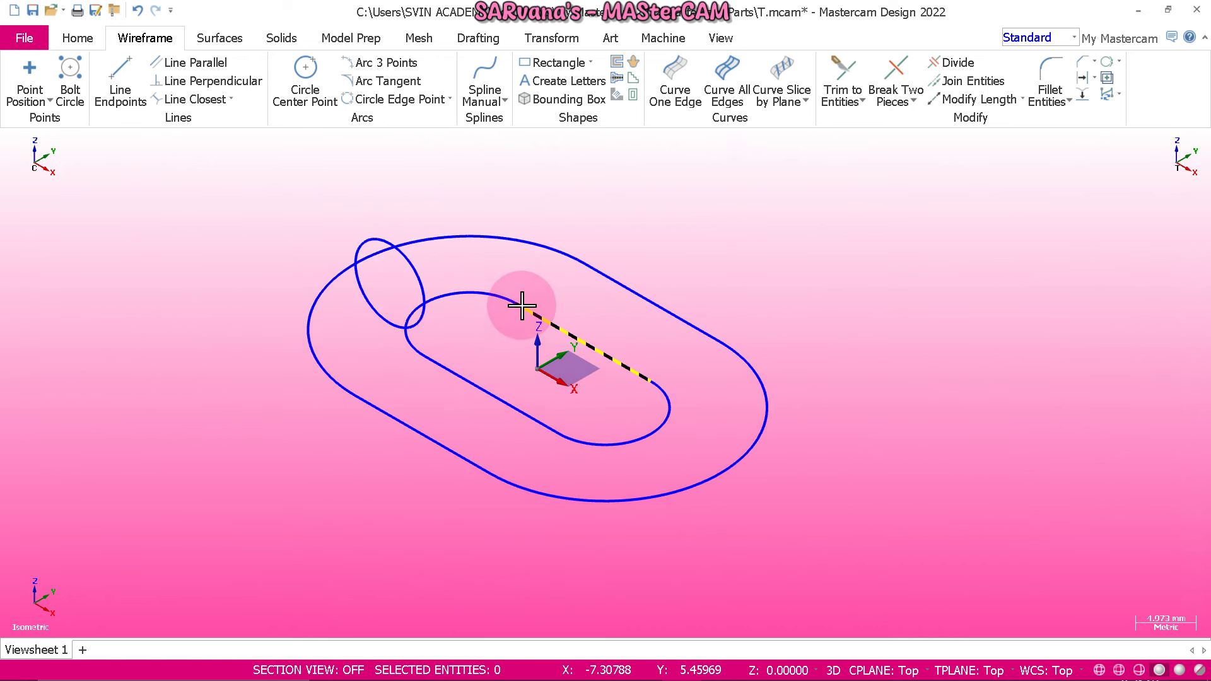
pyautogui.click(281, 37)
pyautogui.click(225, 100)
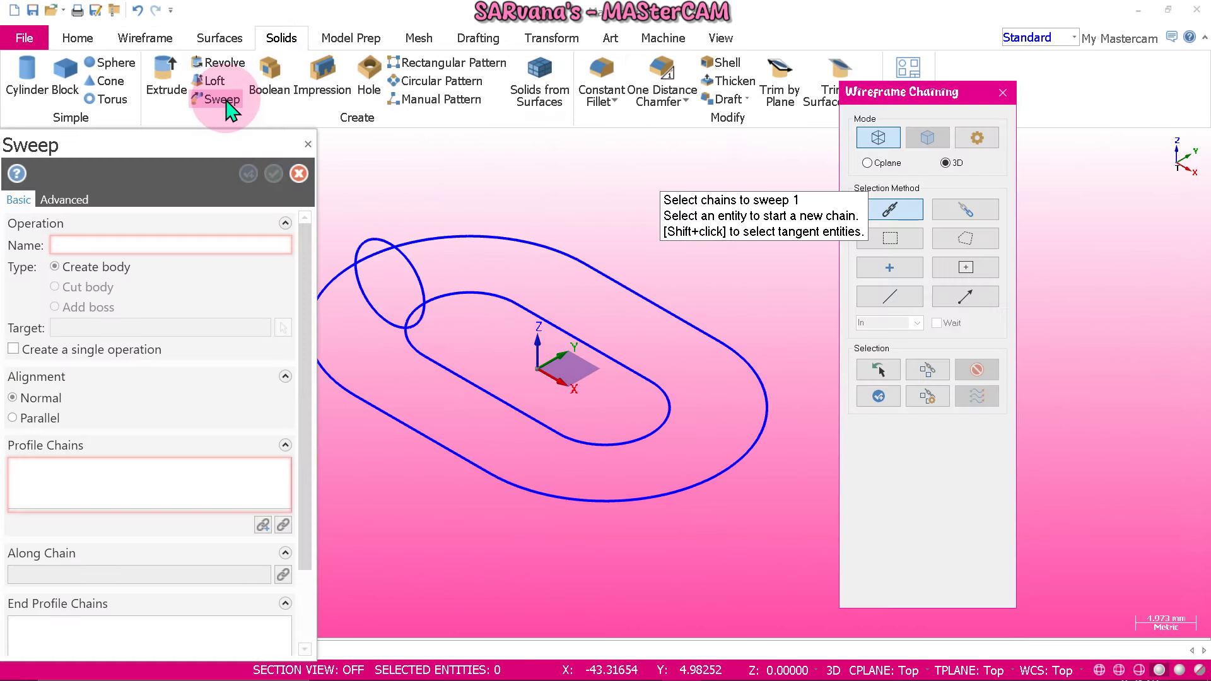
pyautogui.scroll(-1, 602, 214)
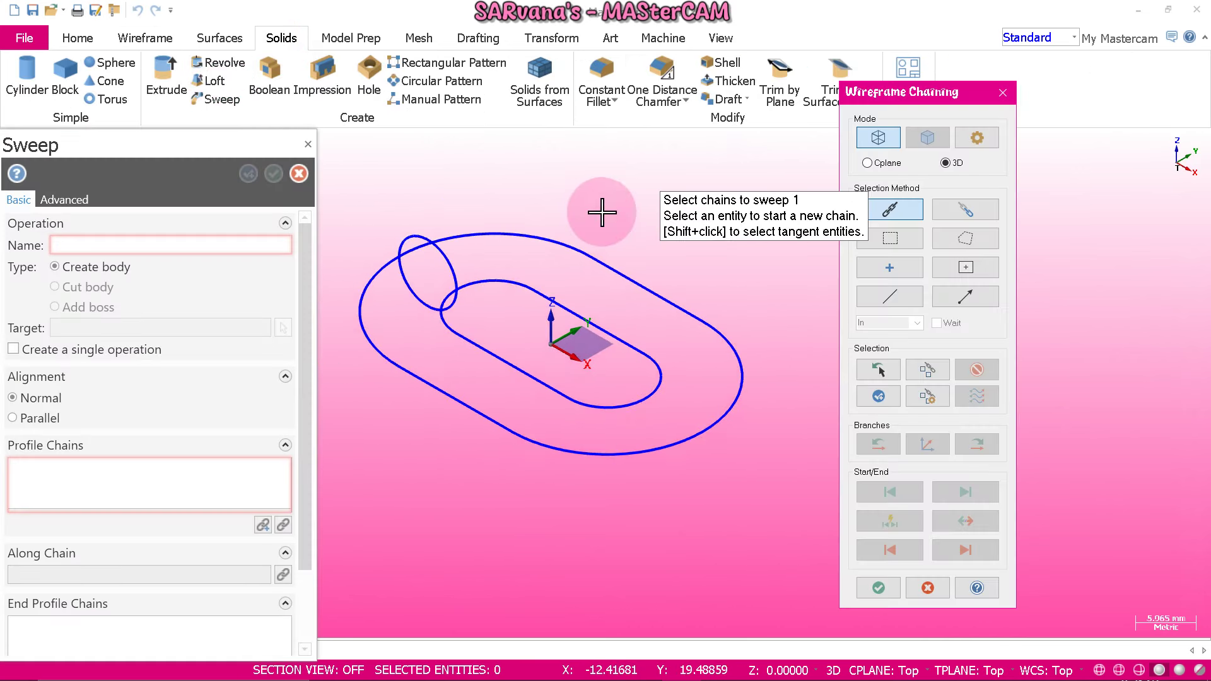
pyautogui.click(401, 229)
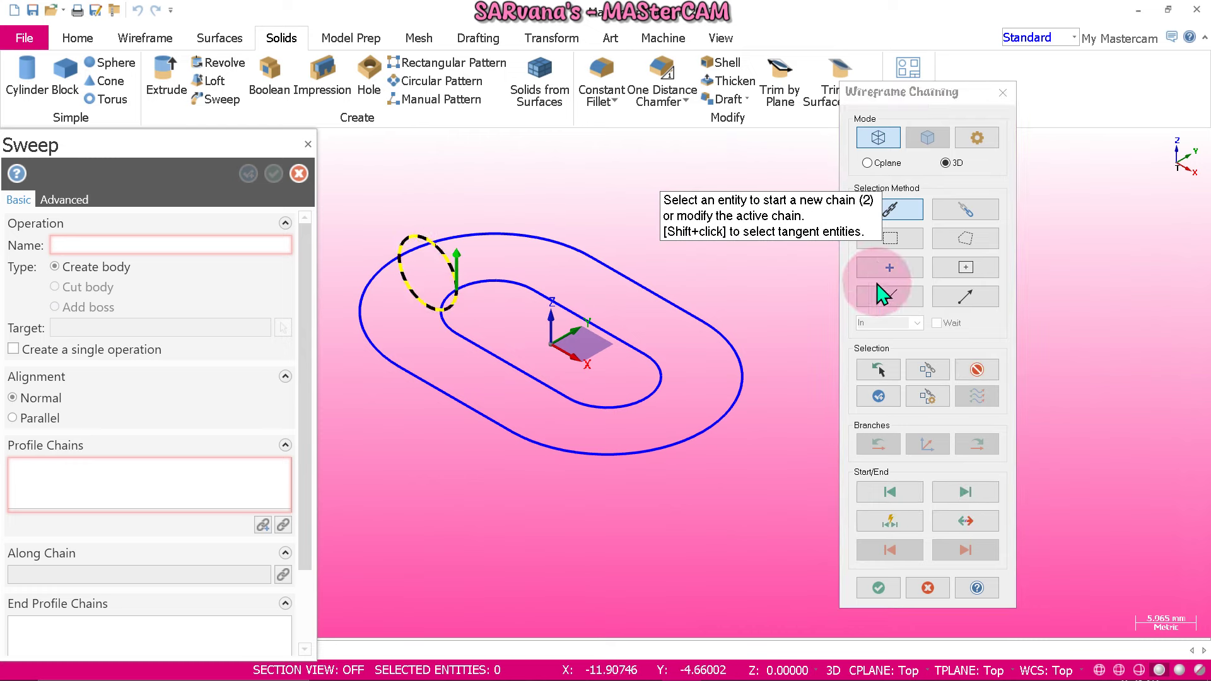
pyautogui.click(878, 587)
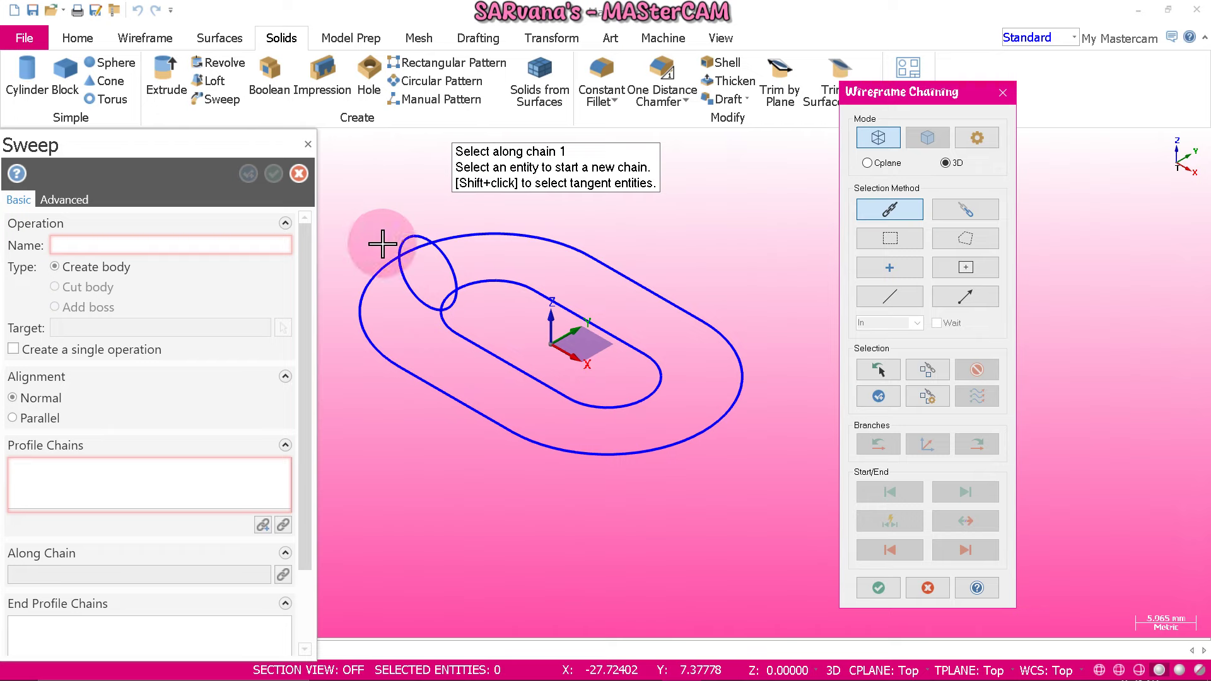
pyautogui.click(429, 389)
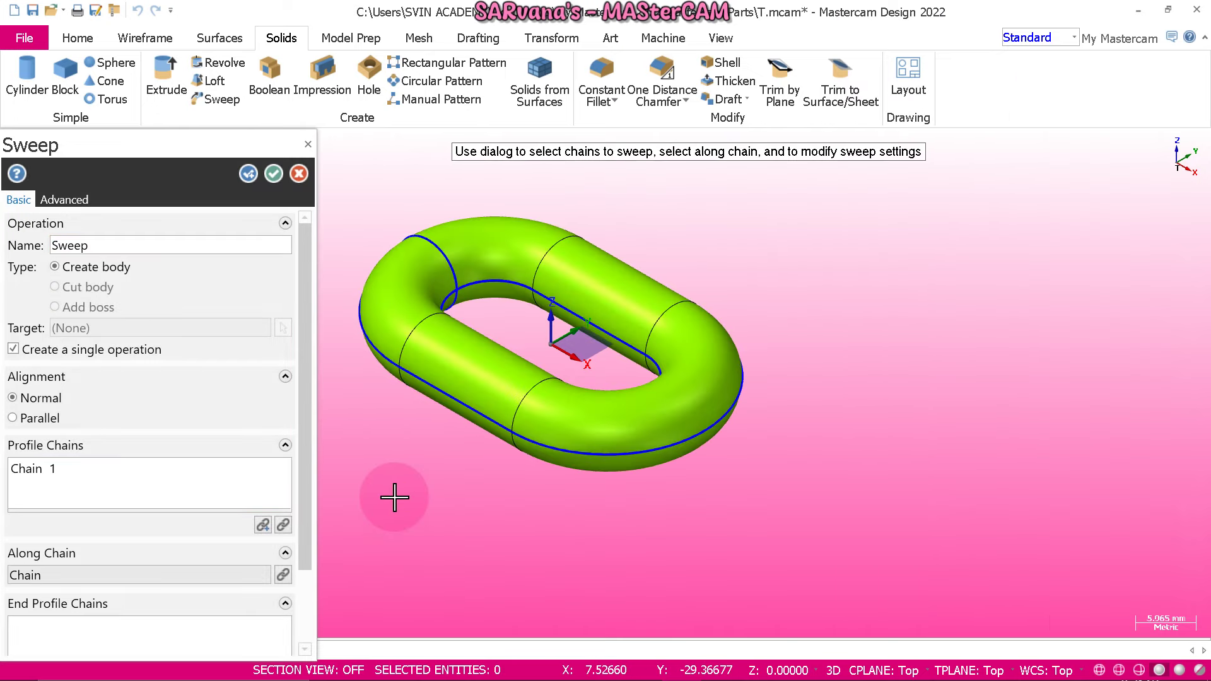
pyautogui.click(272, 175)
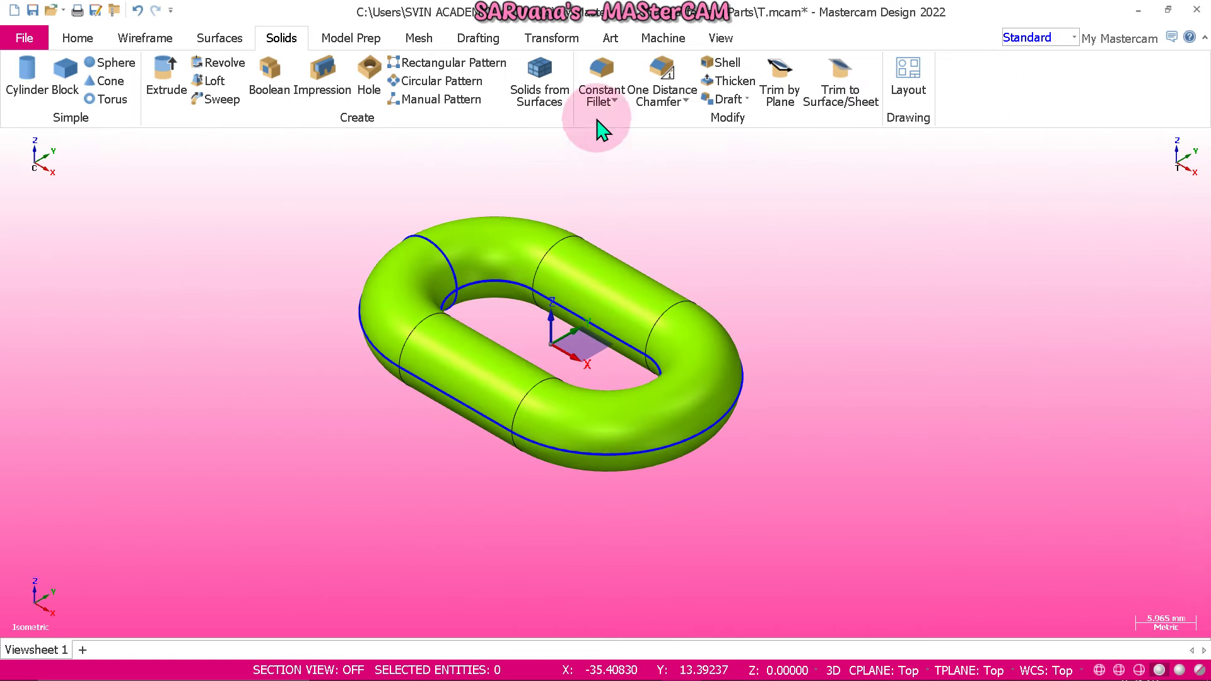
pyautogui.moveTo(610, 165); pyautogui.dragTo(719, 225, button='middle')
pyautogui.scroll(-3, 316, 189)
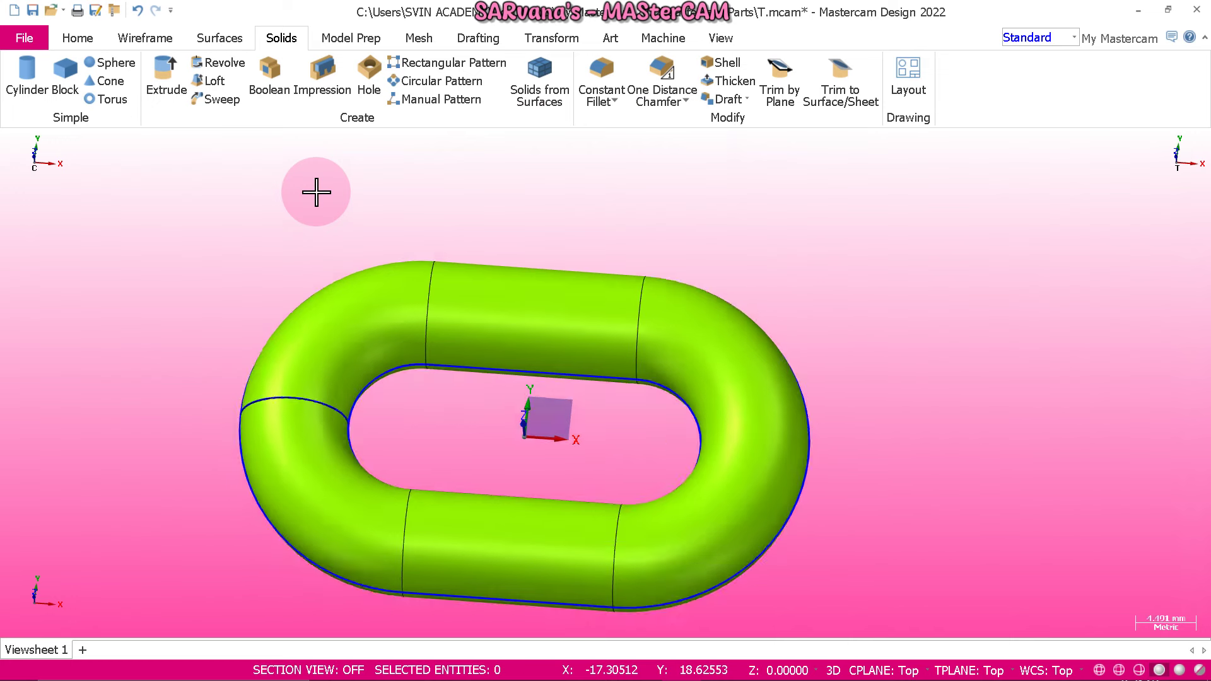
pyautogui.rightClick(95, 242)
pyautogui.click(135, 381)
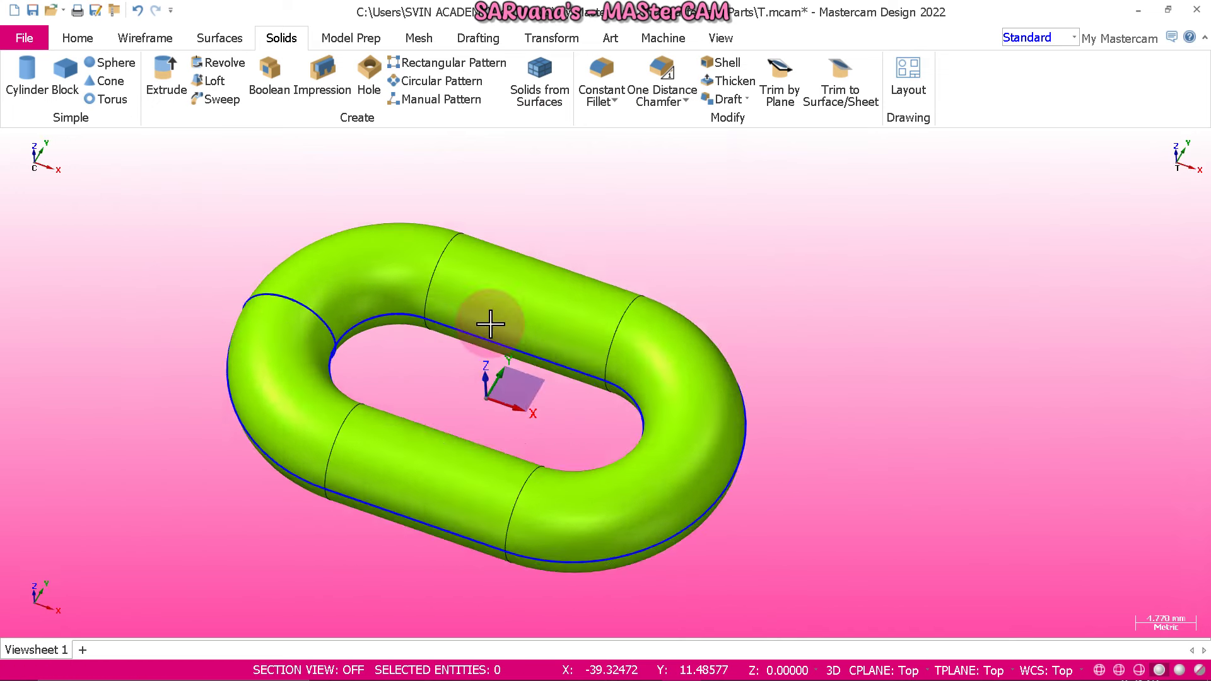
pyautogui.scroll(-3, 345, 204)
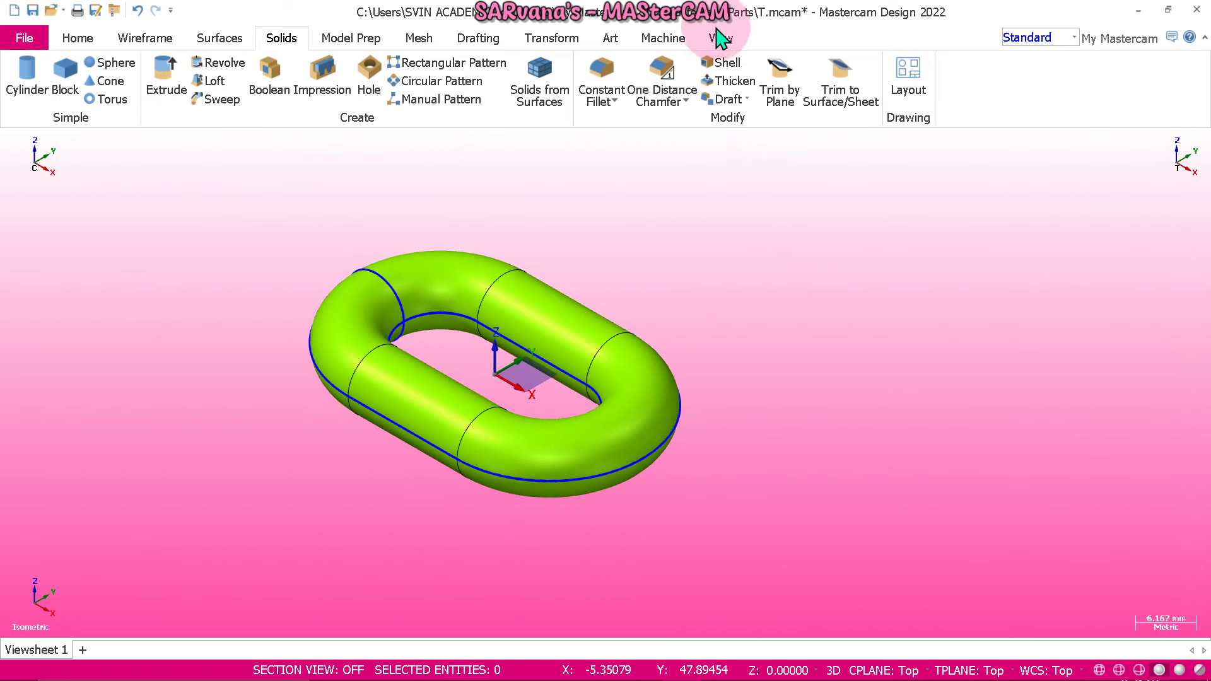
# - Display the Levels manager, select all wireframe entities and move them to active level 2
pyautogui.click(720, 37)
pyautogui.click(685, 63)
pyautogui.scroll(-2, 778, 332)
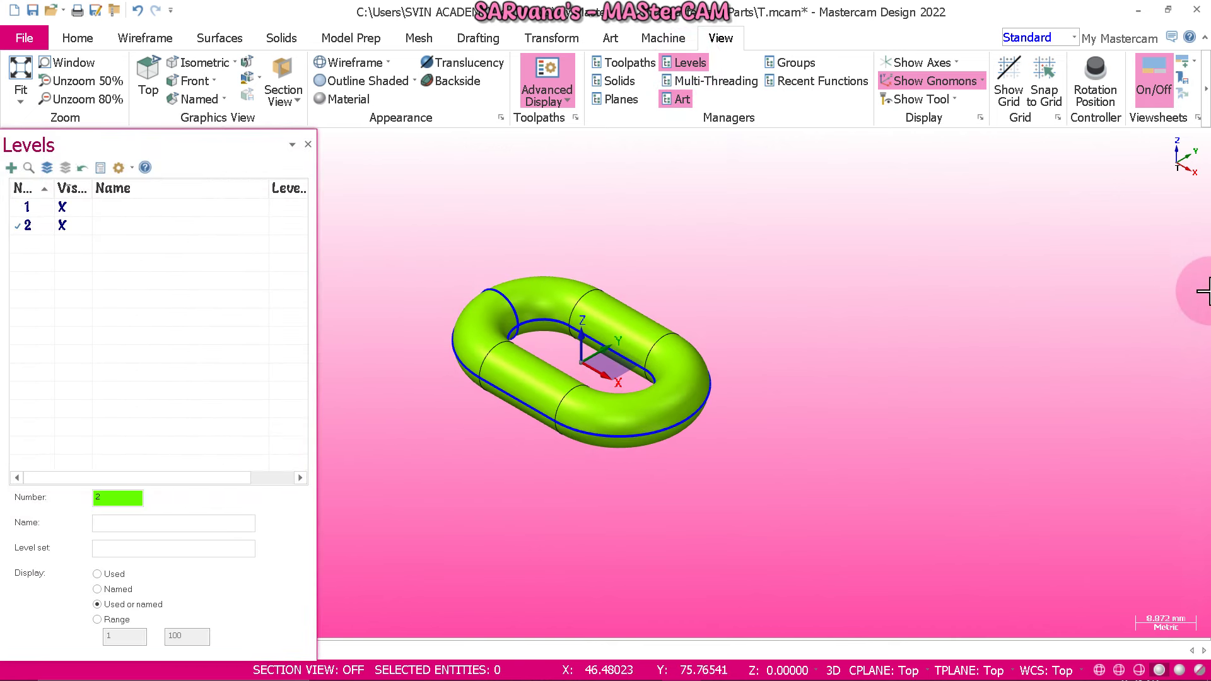
pyautogui.moveTo(1198, 290)
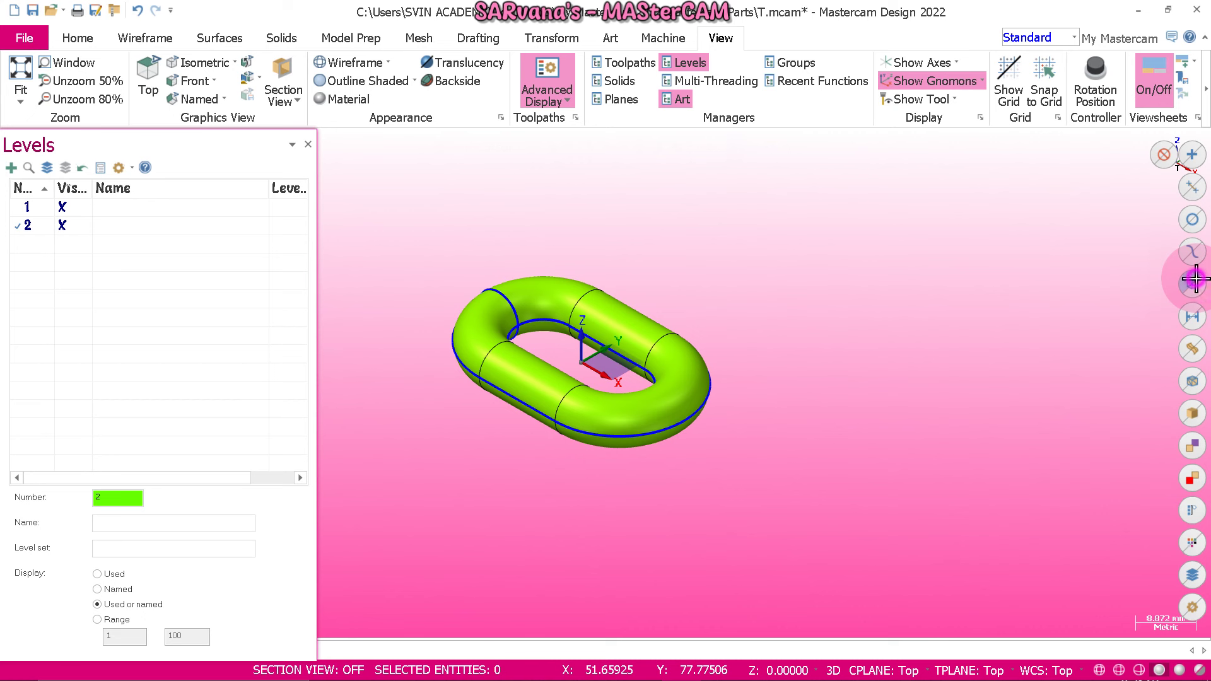
pyautogui.click(1193, 278)
pyautogui.rightClick(407, 203)
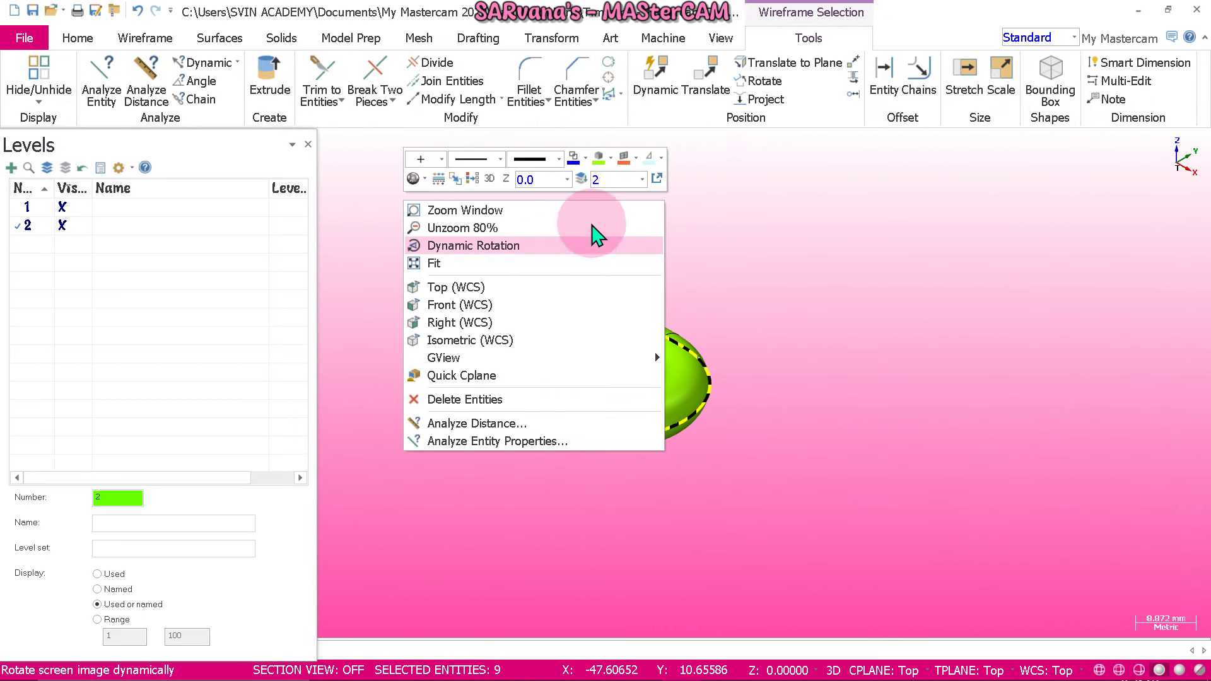
pyautogui.click(583, 180)
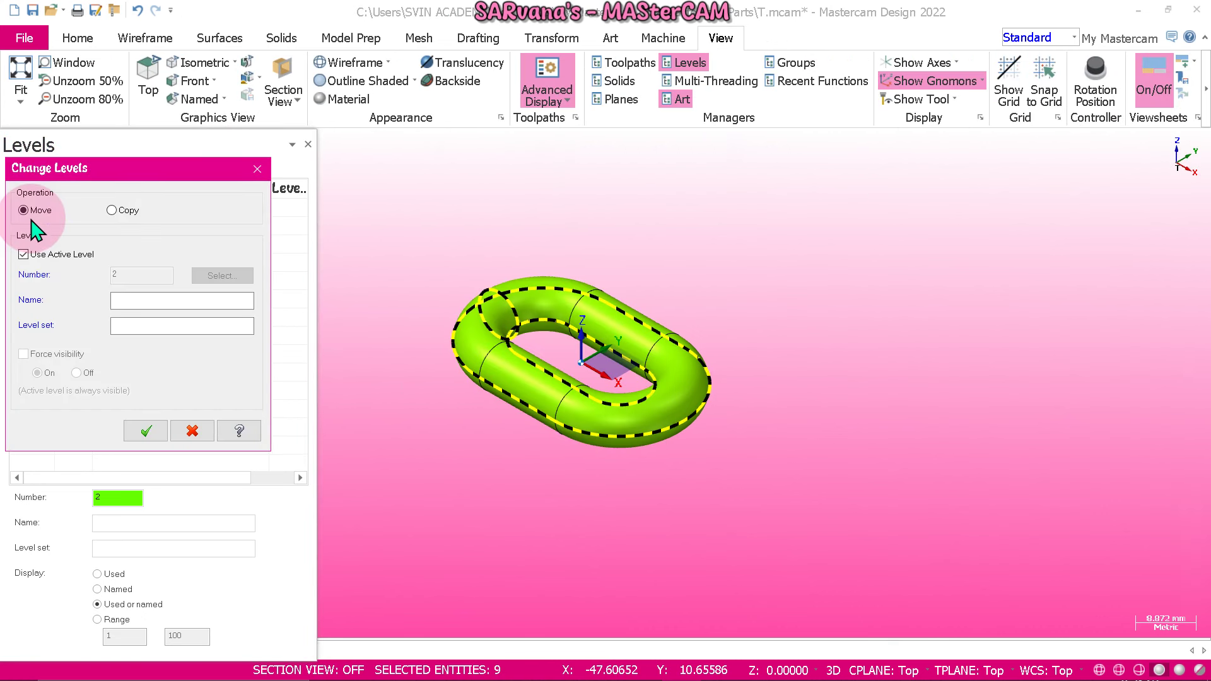
pyautogui.click(145, 430)
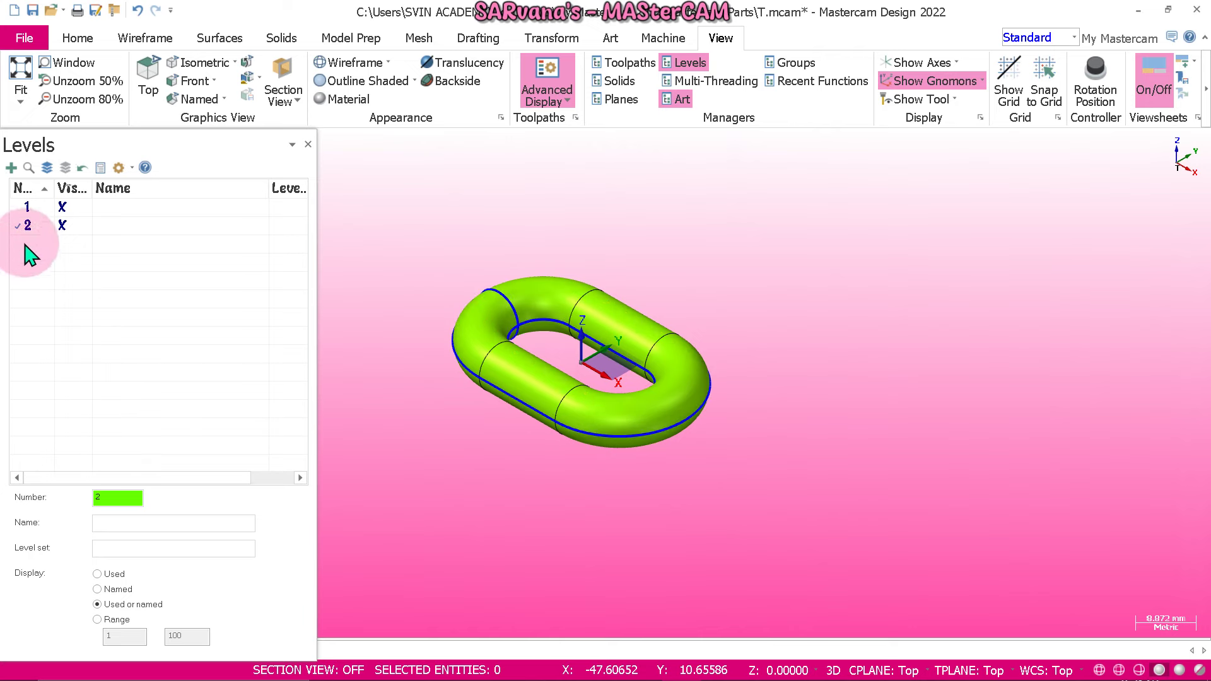
# - Make level 1 active, hide level 2 and close the Levels manager
pyautogui.click(26, 207)
pyautogui.click(61, 227)
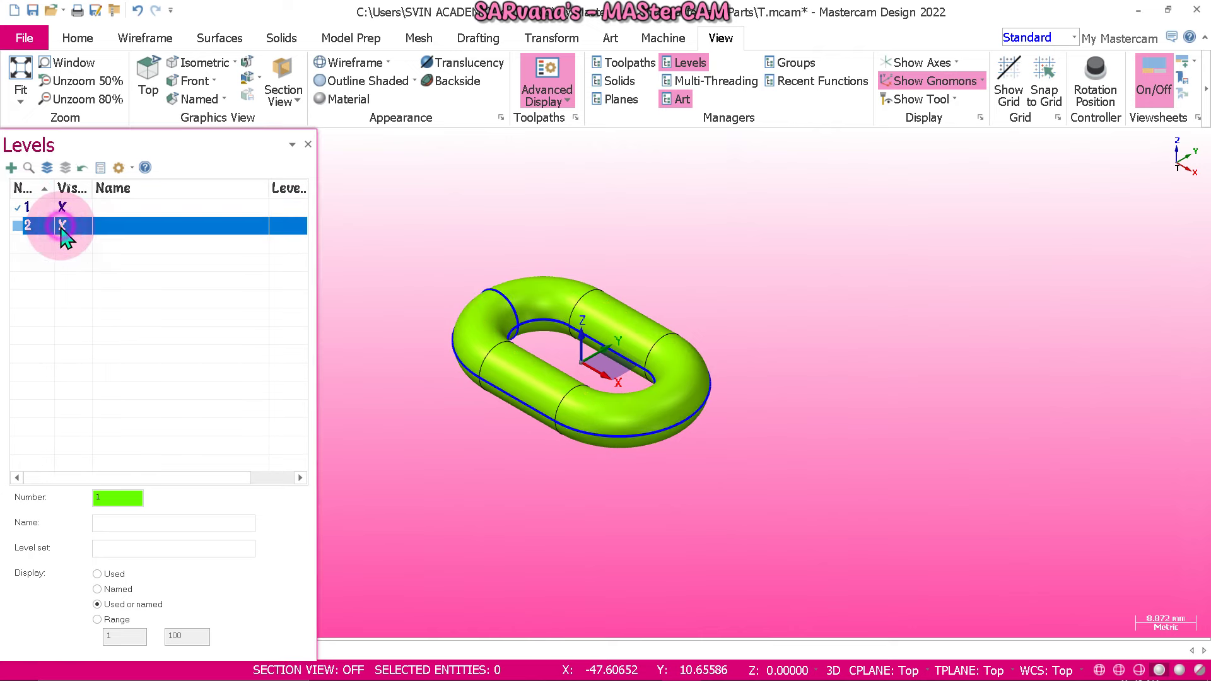
pyautogui.click(307, 144)
pyautogui.scroll(3, 778, 378)
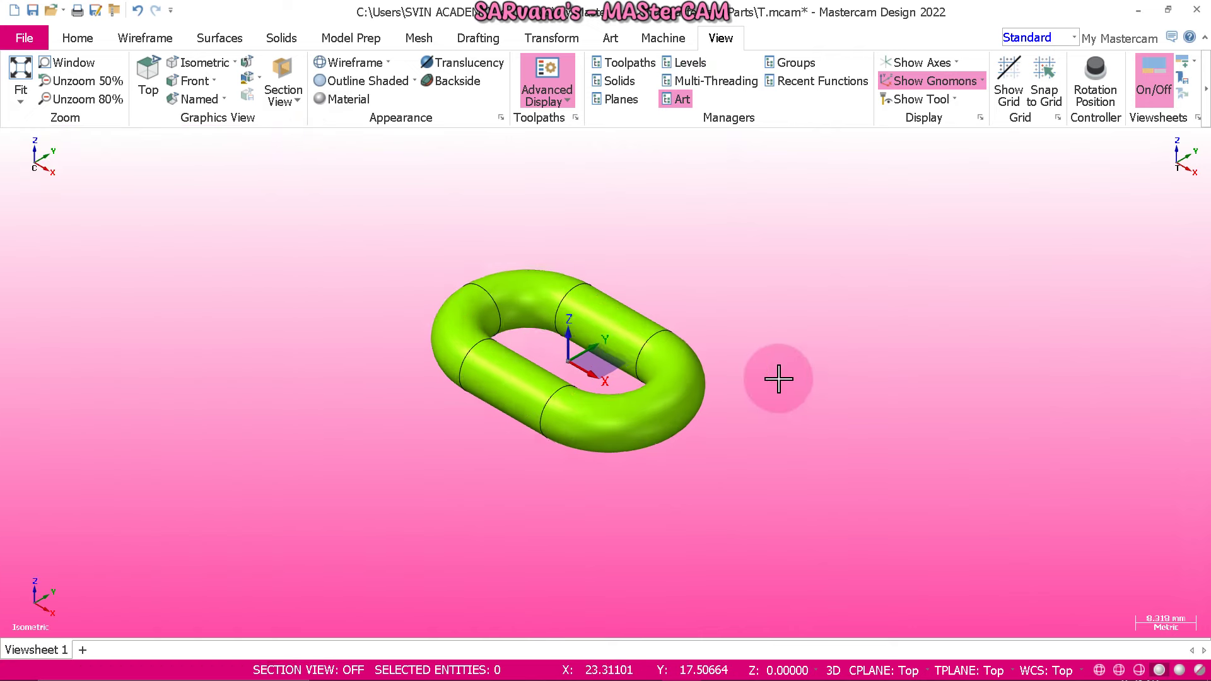
pyautogui.scroll(-2, 778, 379)
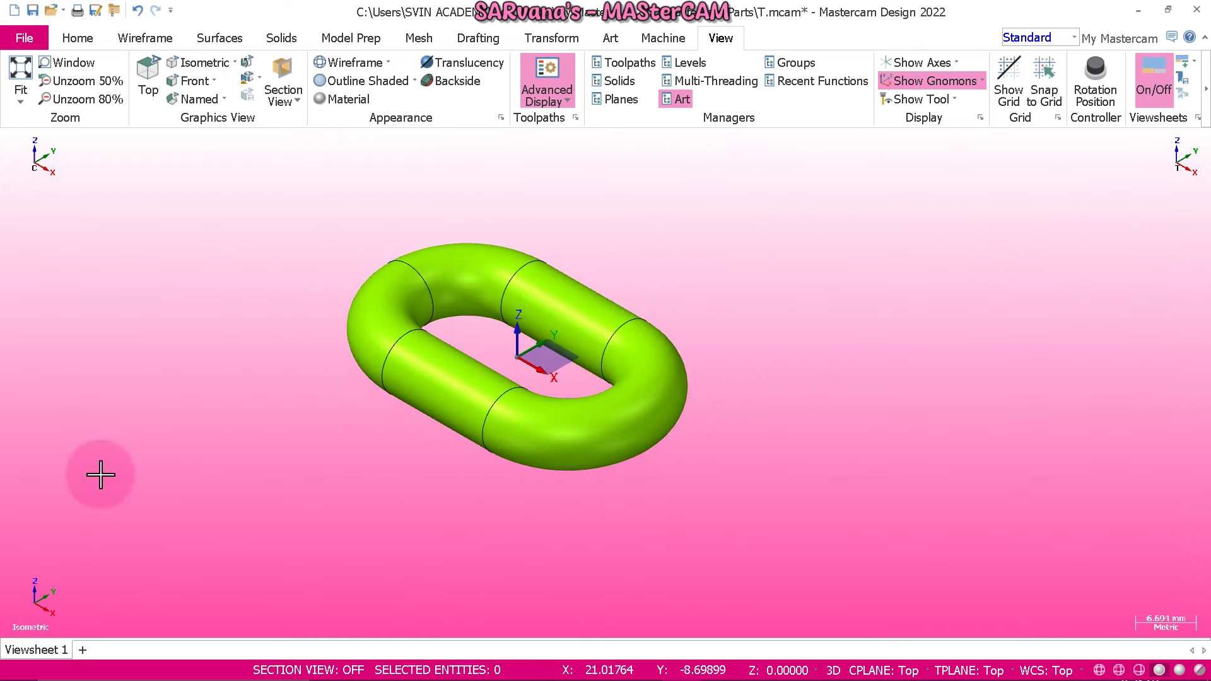
pyautogui.scroll(1, 234, 265)
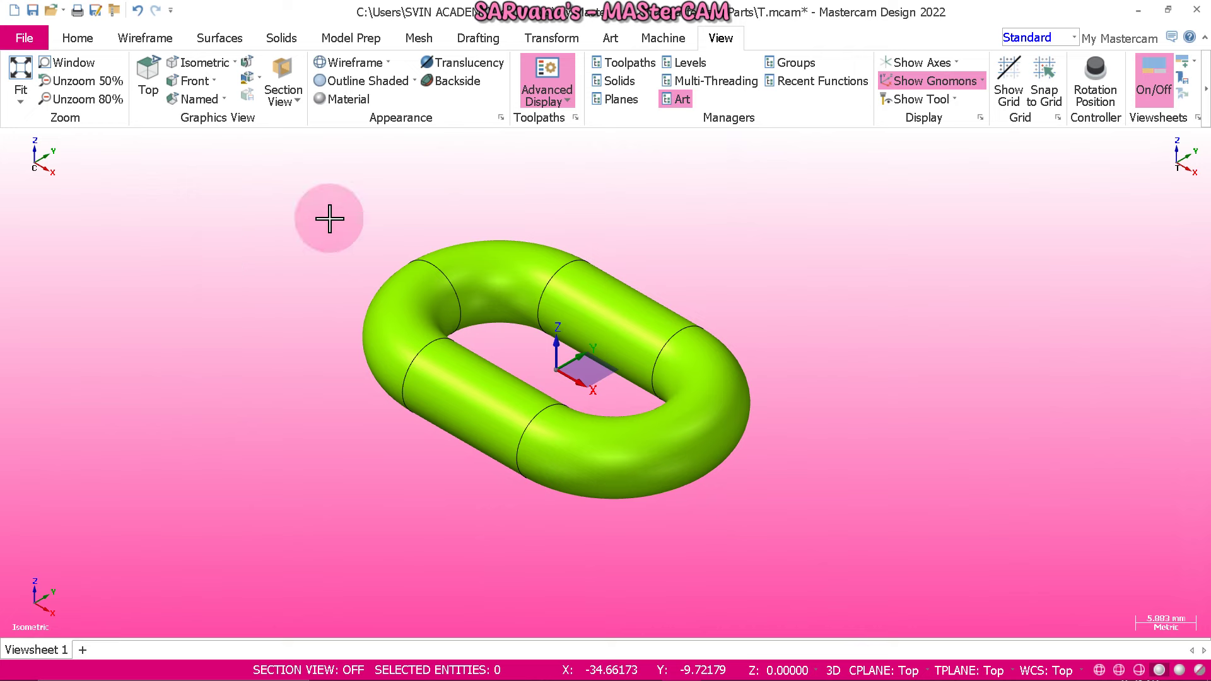
# - Switch to the exercise drawing, examine how the two links are oriented and spaced, and return to the model
pyautogui.click(718, 666)
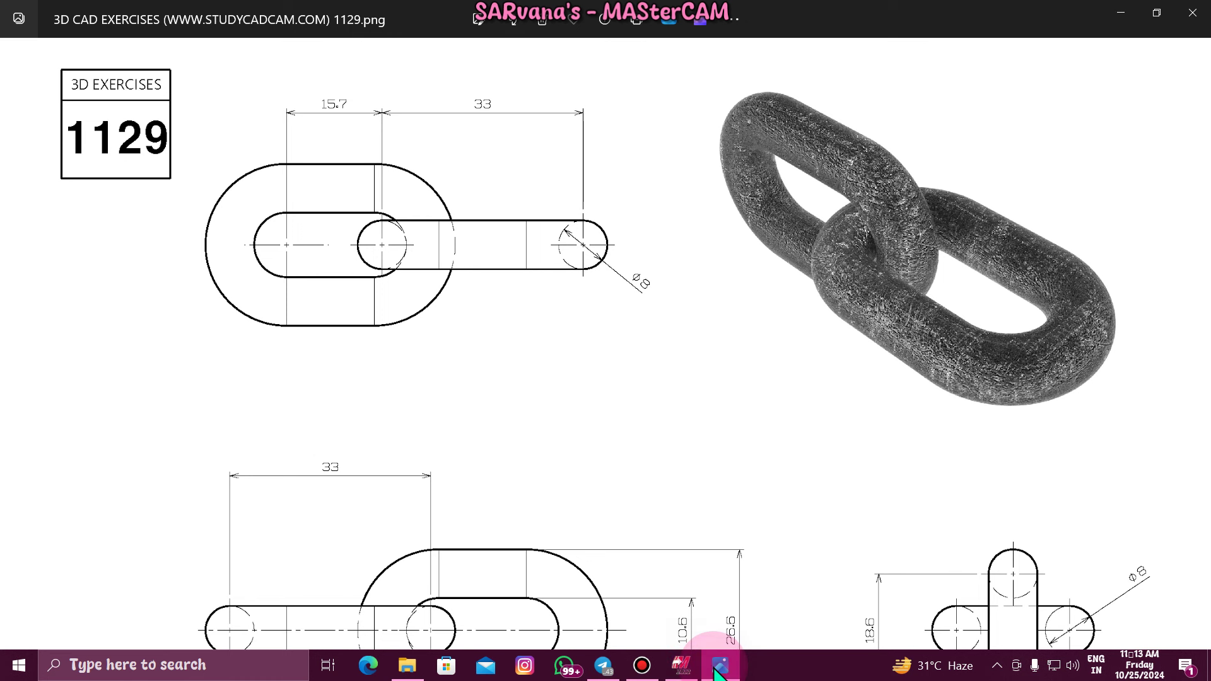
pyautogui.click(743, 245)
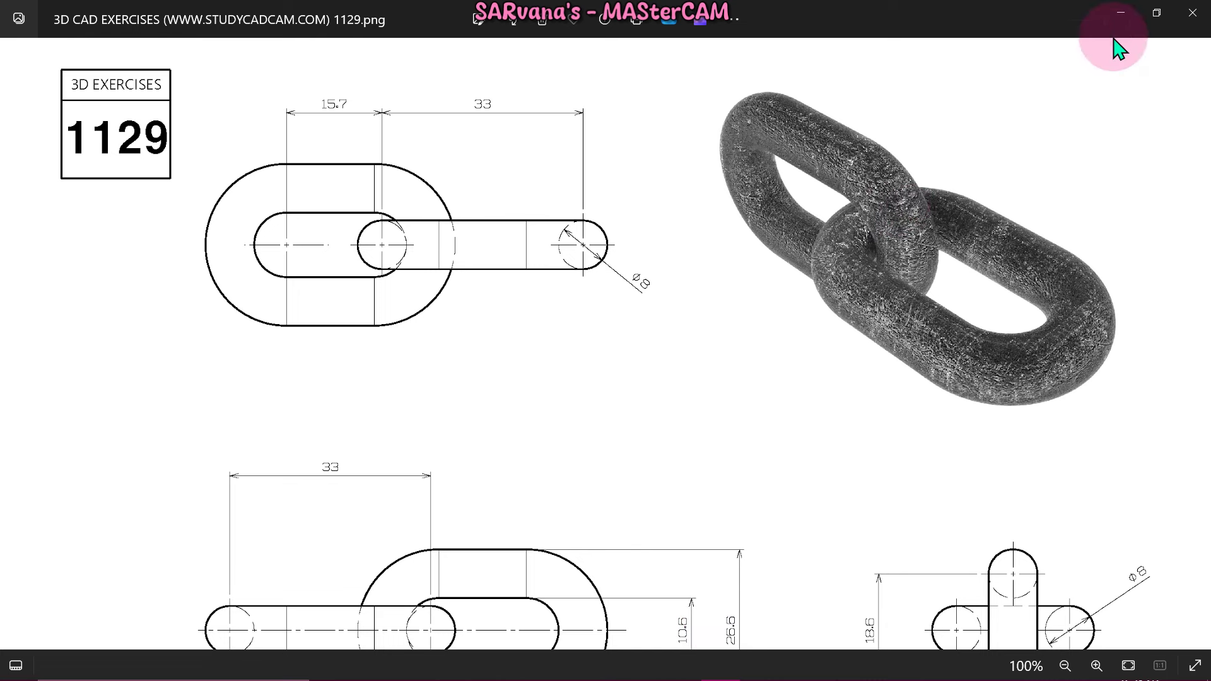
pyautogui.click(1119, 13)
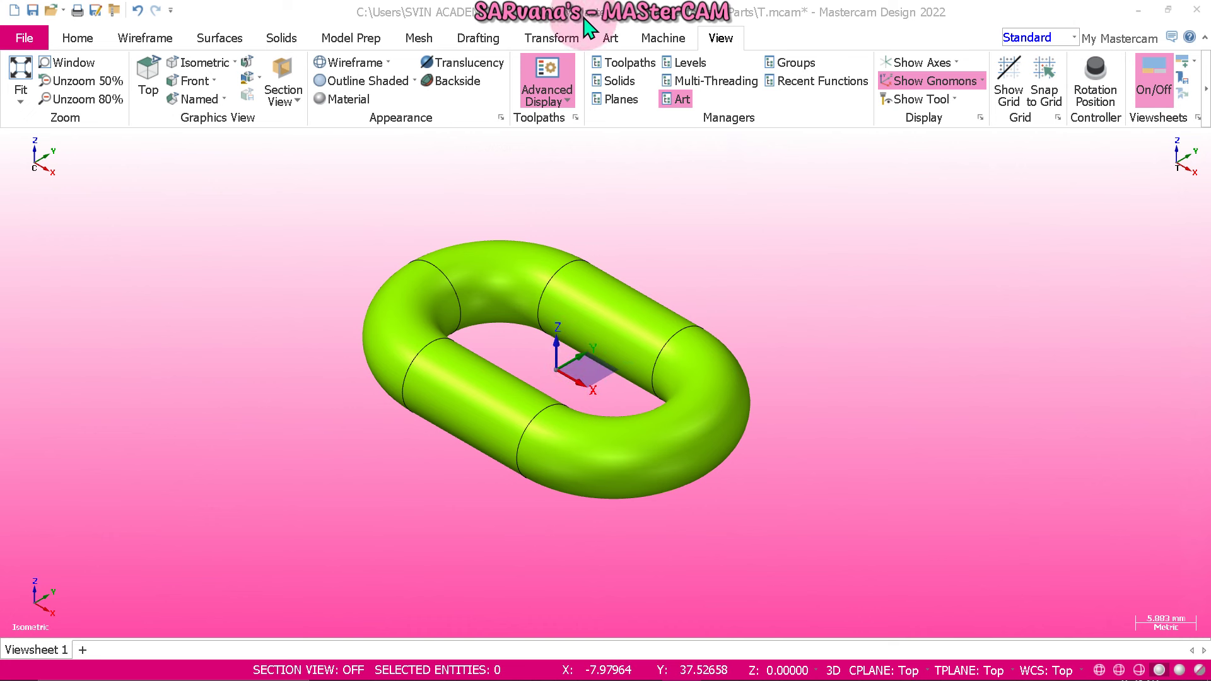
# - Use Dynamic transform to copy the link solid rotated 90° about the X axis through the origin, and clear the transform result colours
pyautogui.click(547, 39)
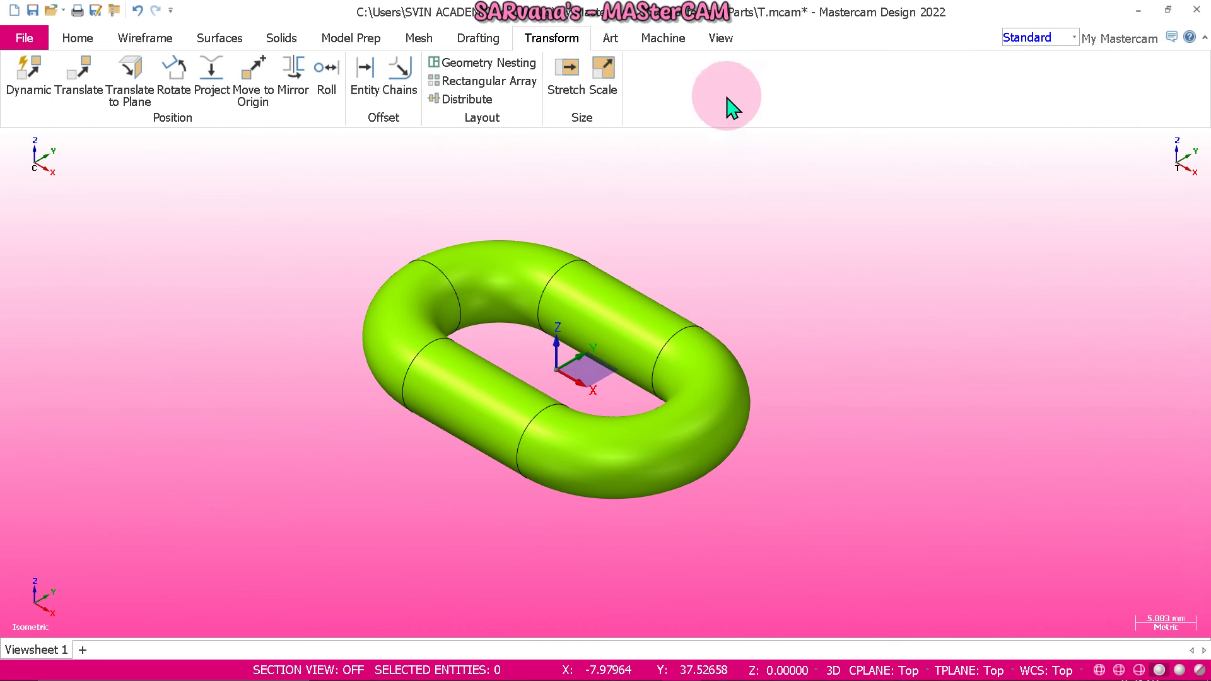
pyautogui.click(31, 88)
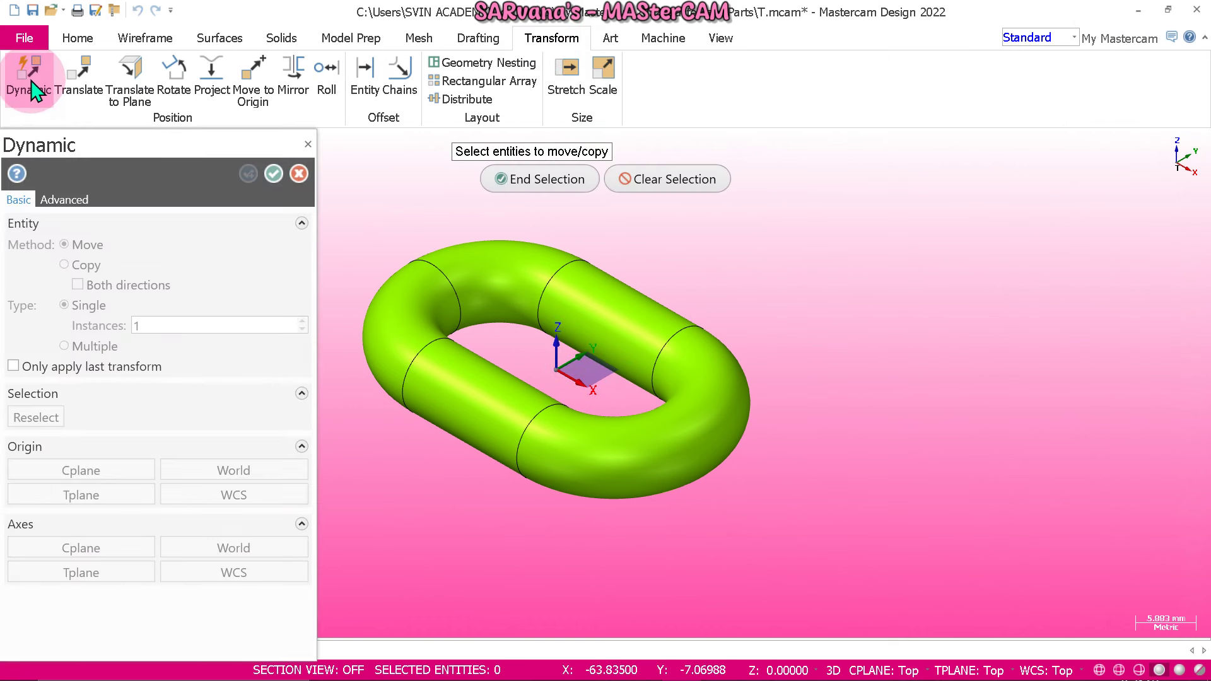
pyautogui.click(490, 421)
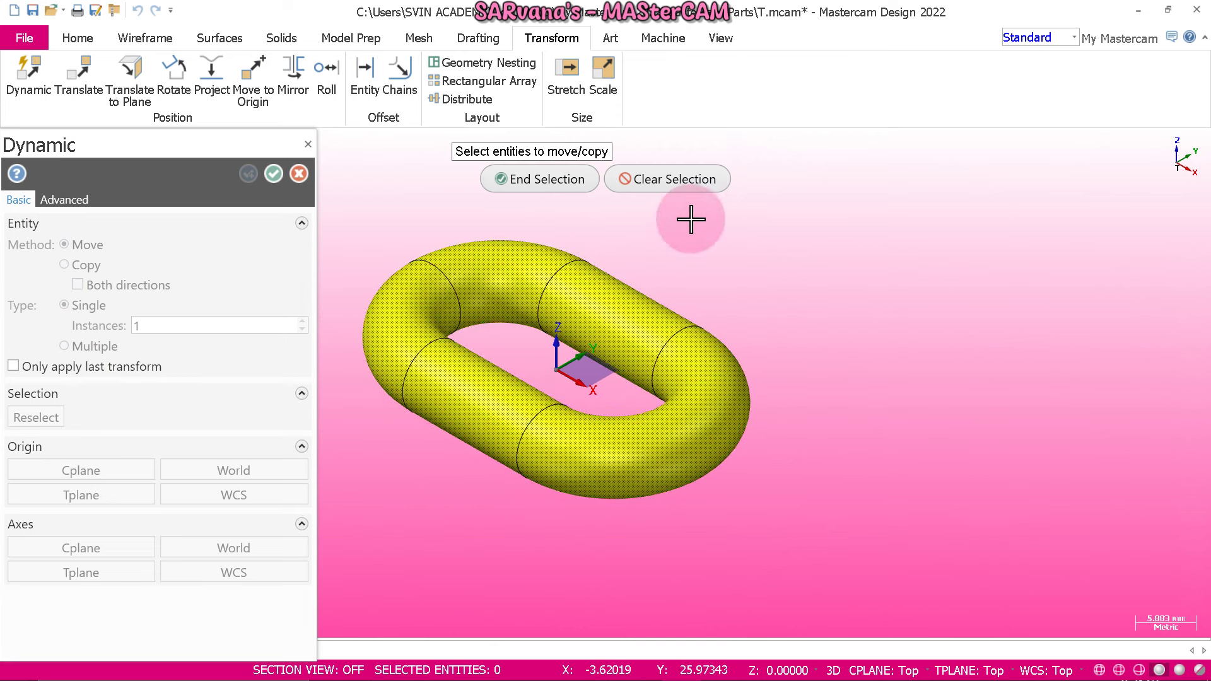
pyautogui.click(540, 178)
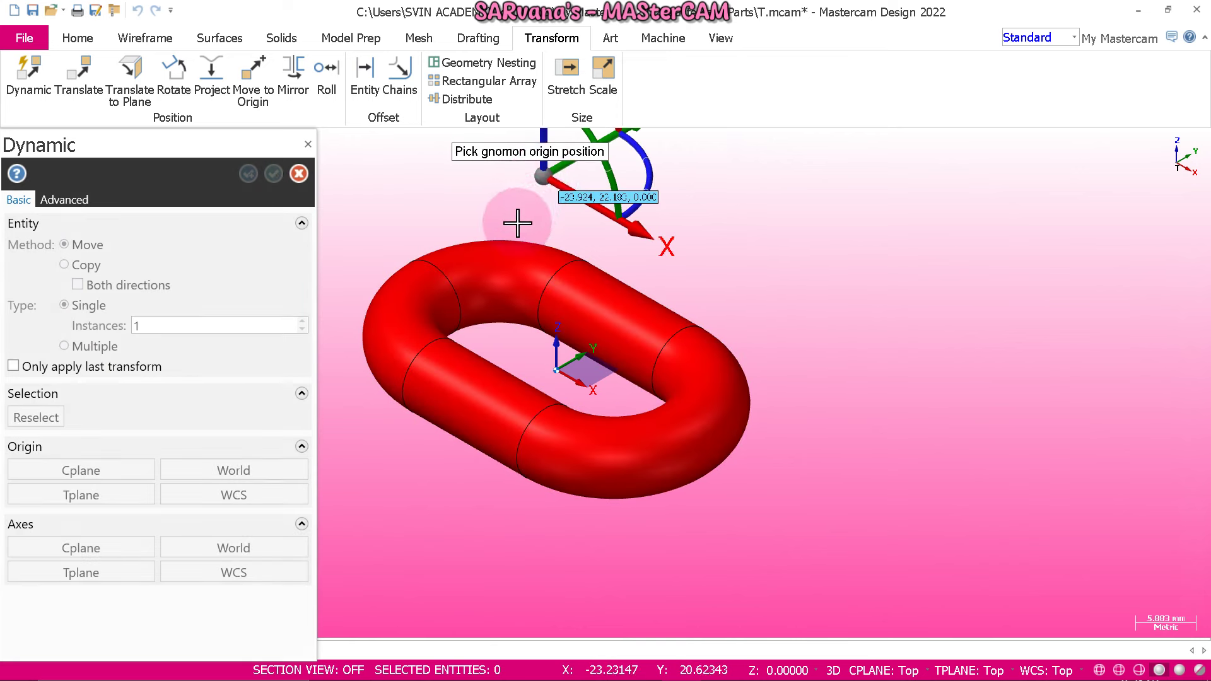
pyautogui.click(805, 203)
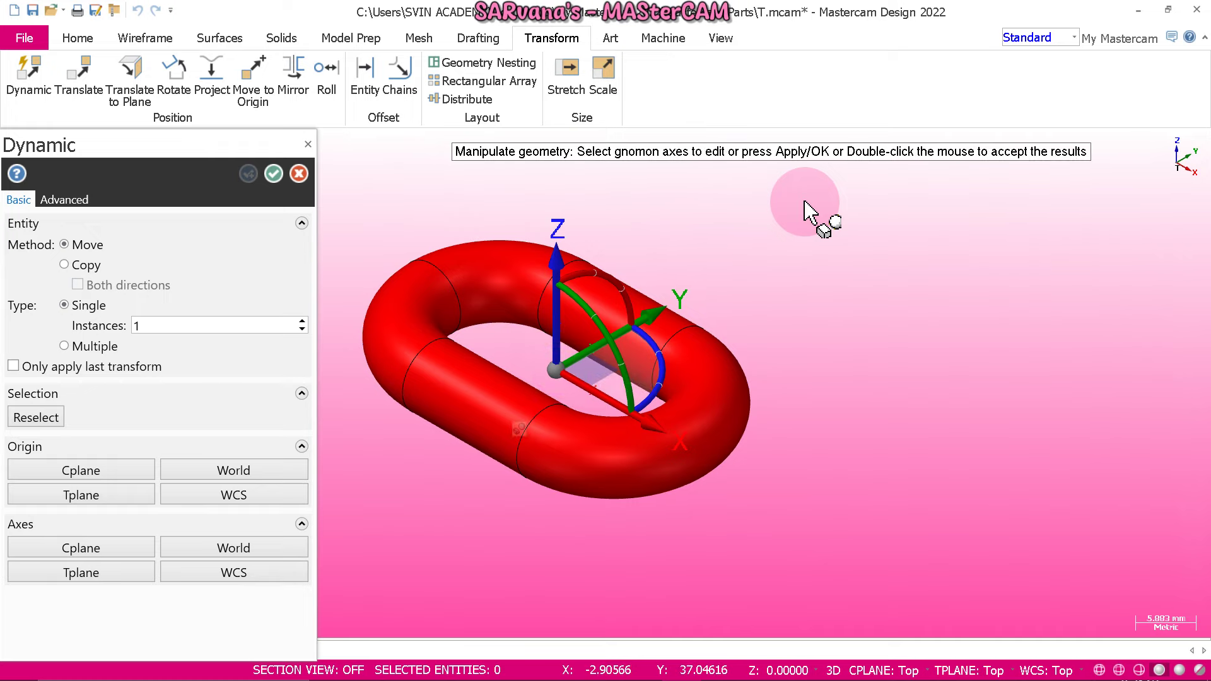
pyautogui.scroll(-2, 805, 204)
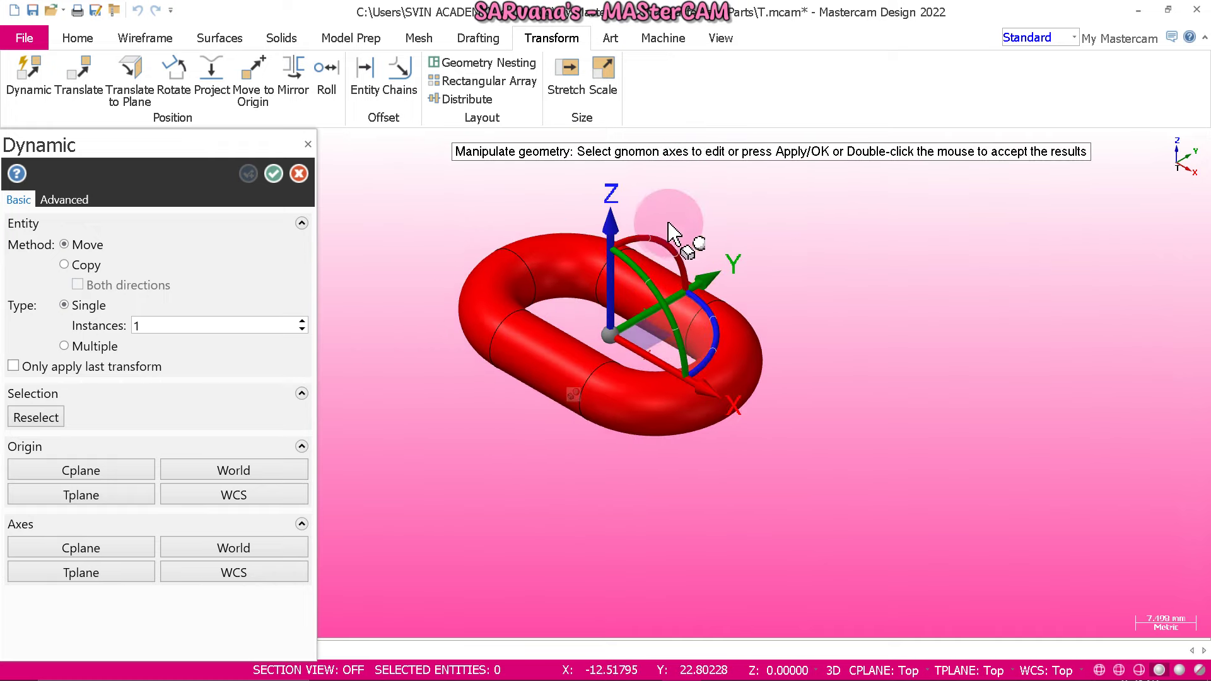
pyautogui.click(667, 252)
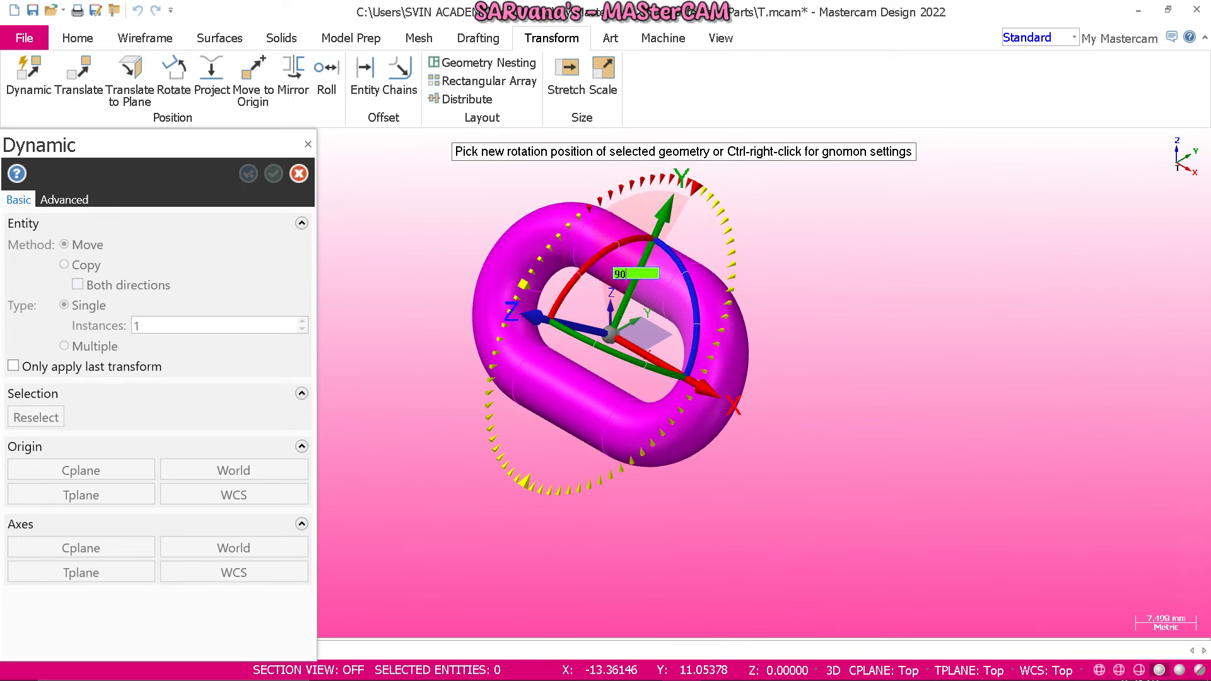
pyautogui.write('90')
pyautogui.press('Return')
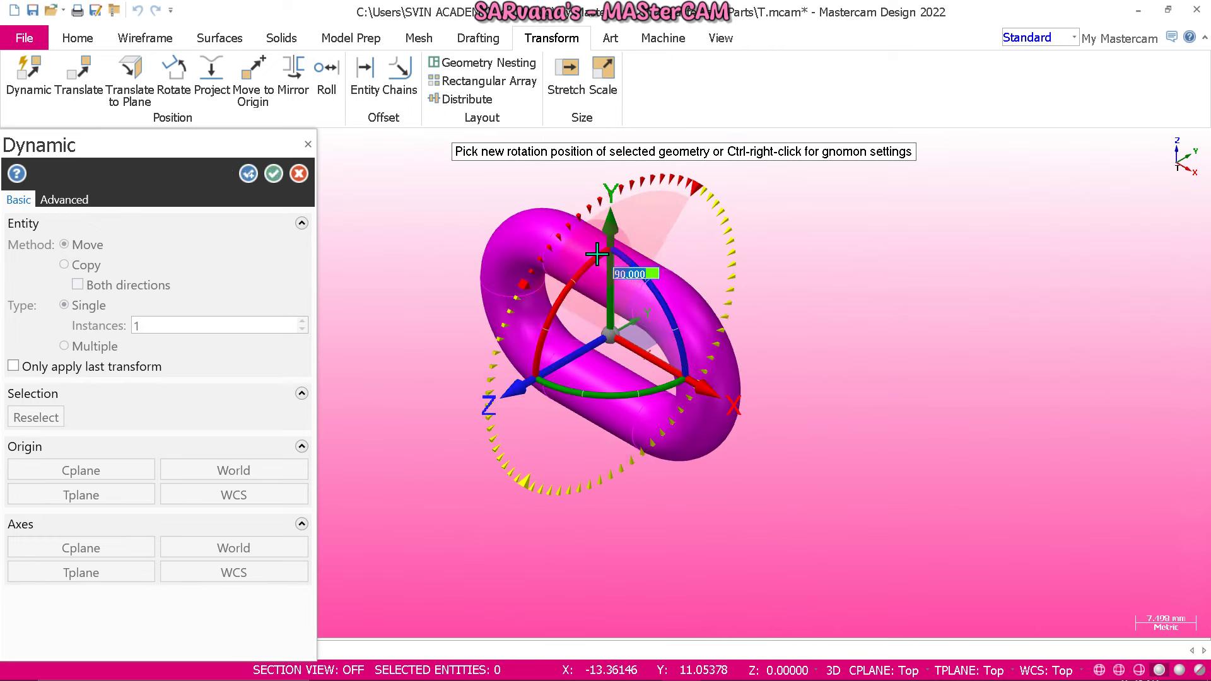
pyautogui.click(83, 265)
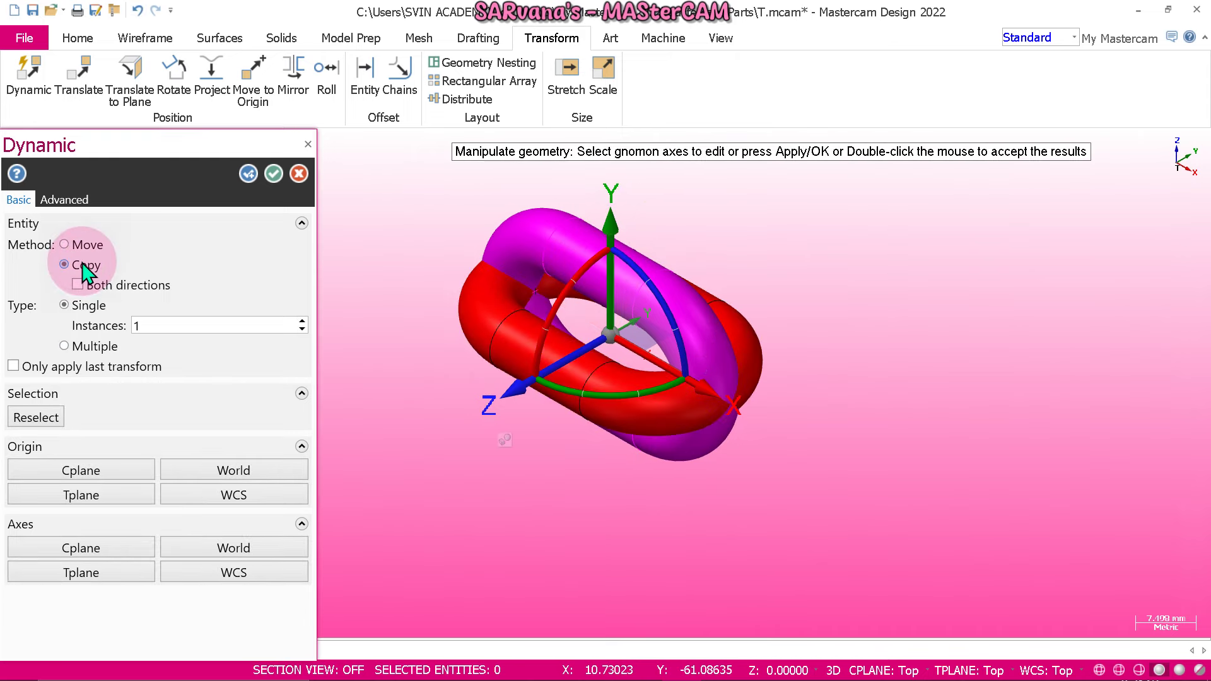
pyautogui.click(275, 173)
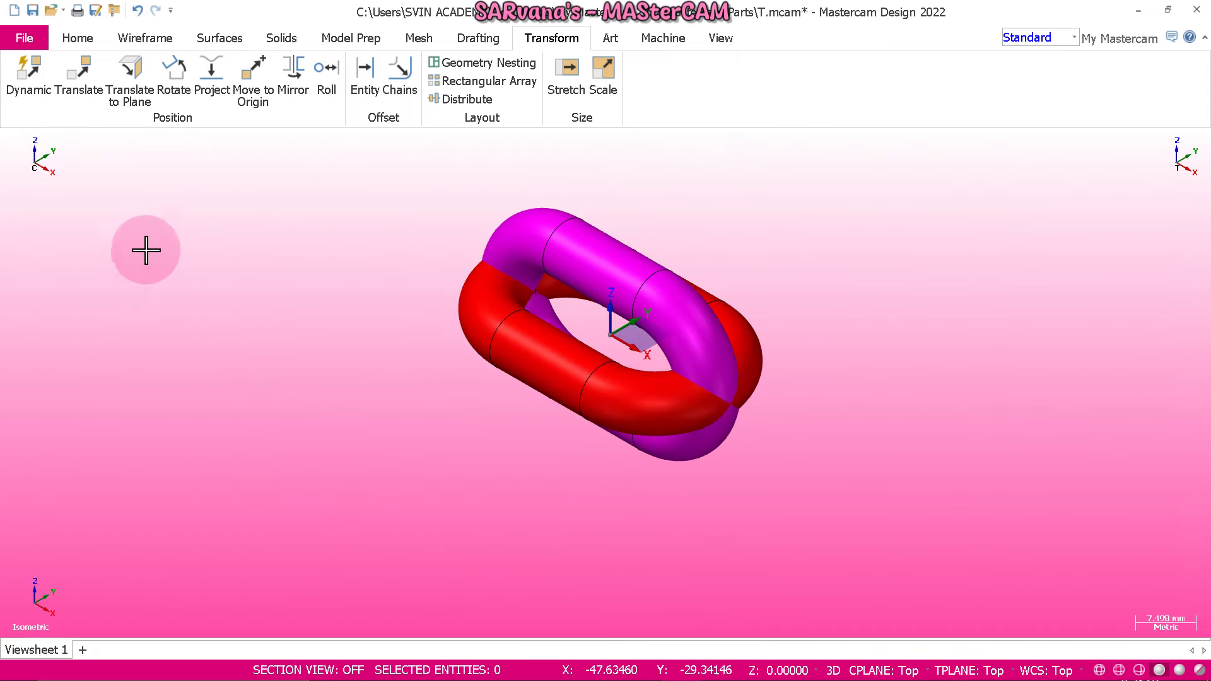
pyautogui.rightClick(126, 224)
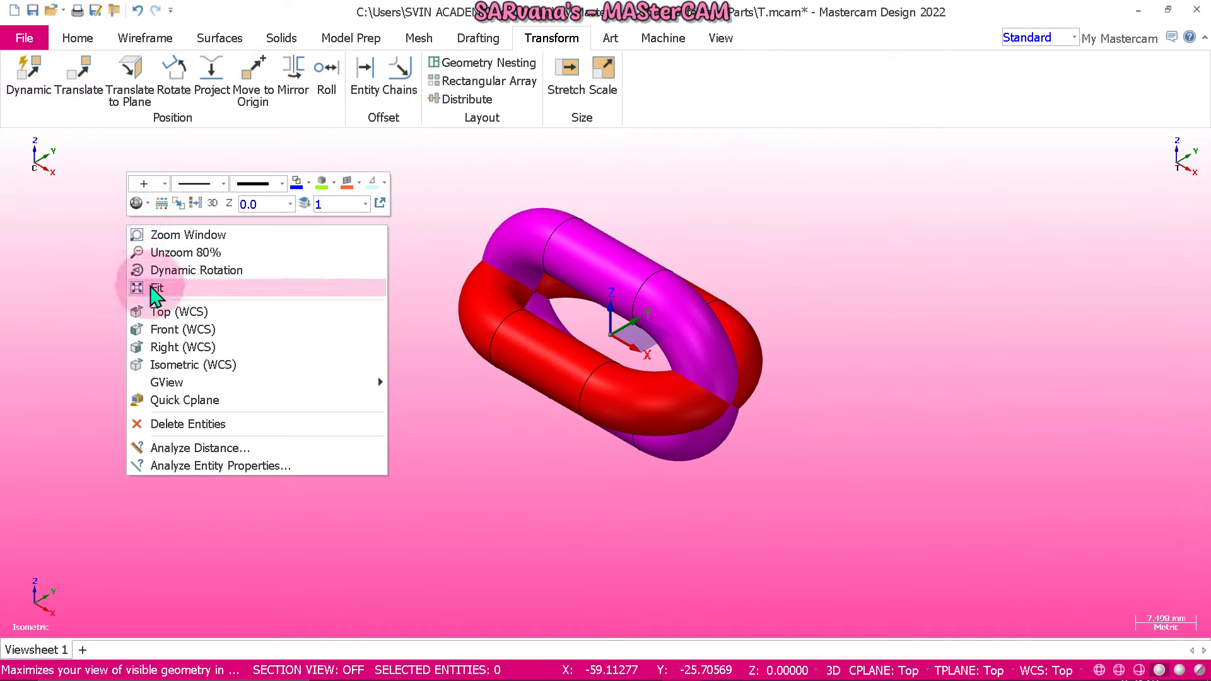
pyautogui.click(198, 208)
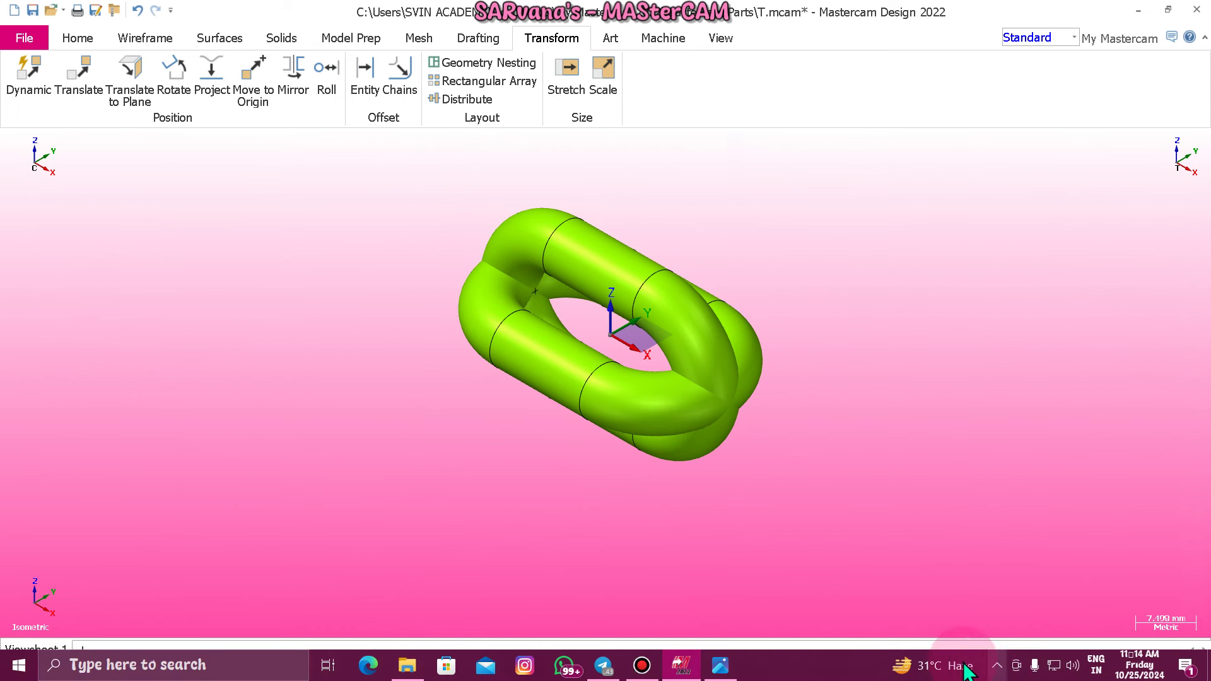
# - Switch to the exercise drawing to check the dimension that positions the second link
pyautogui.click(724, 668)
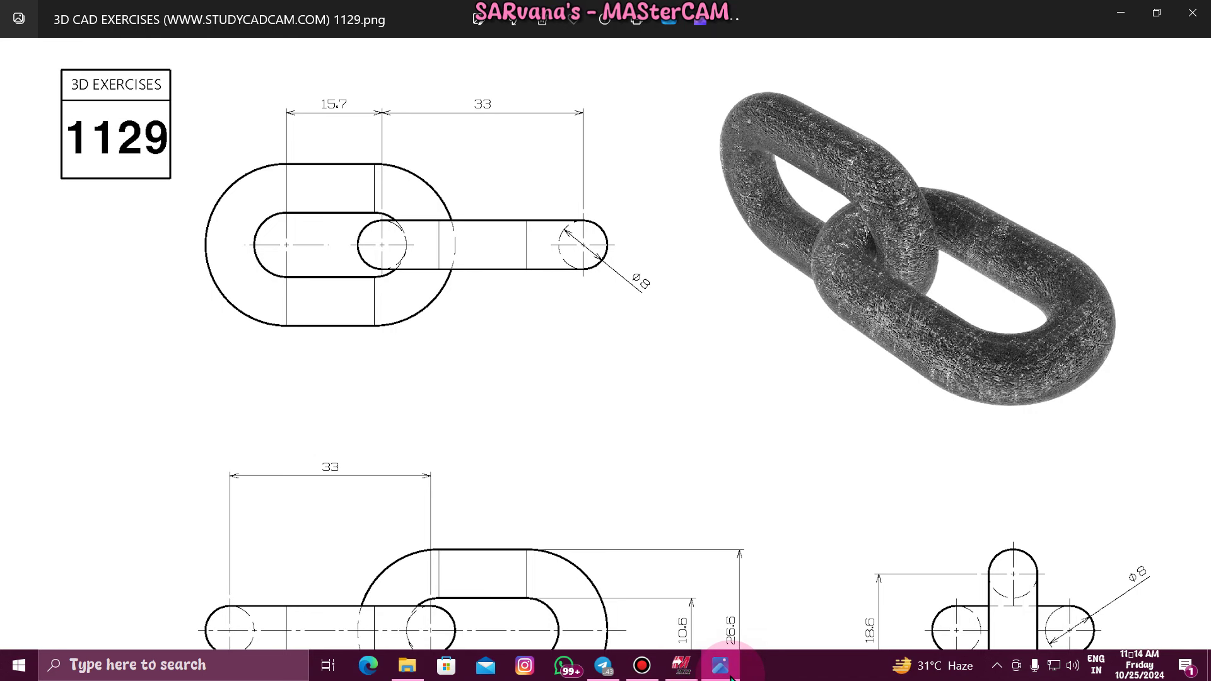